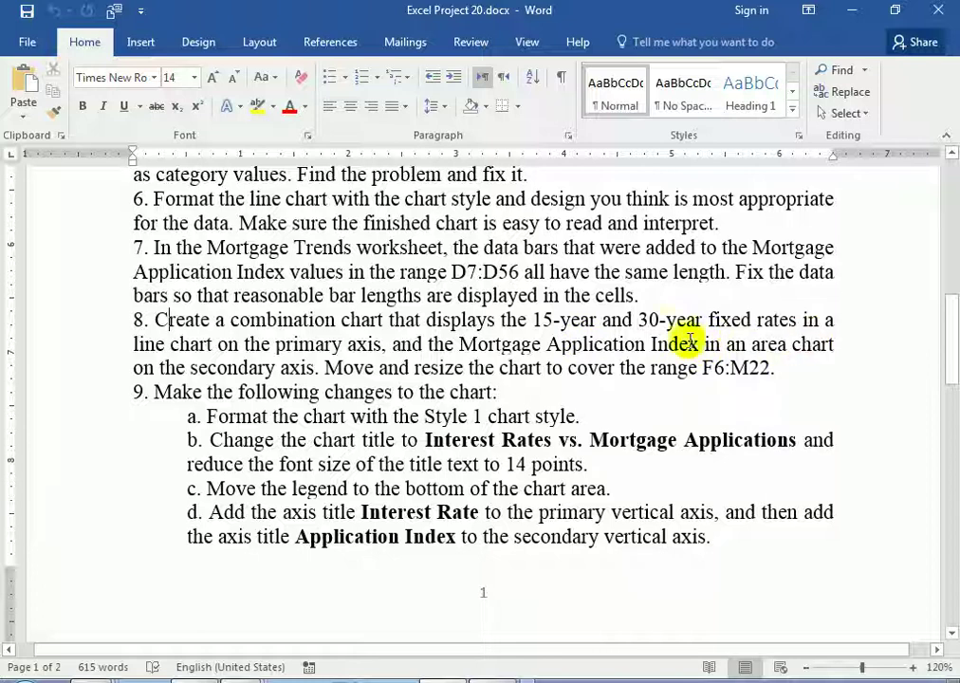
Set Word aside and select the 15-year, 30-year and index data from B6 in Mortgage Trends.
left_click(462, 681)
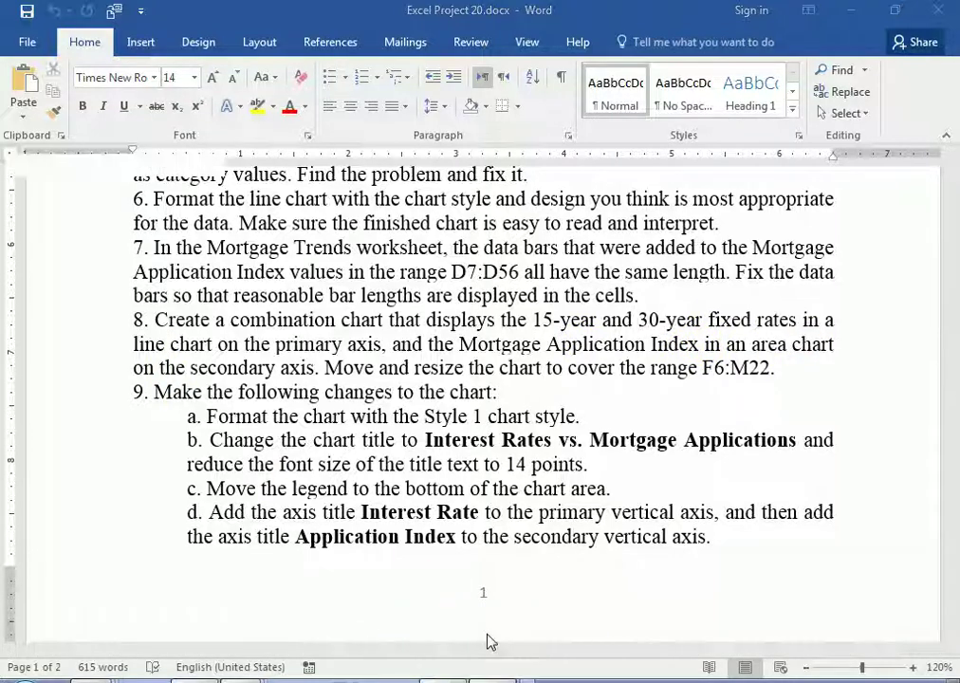
mouse_move(213, 363)
left_mouse_down()
mouse_move(384, 662)
mouse_move(519, 597)
left_mouse_up()
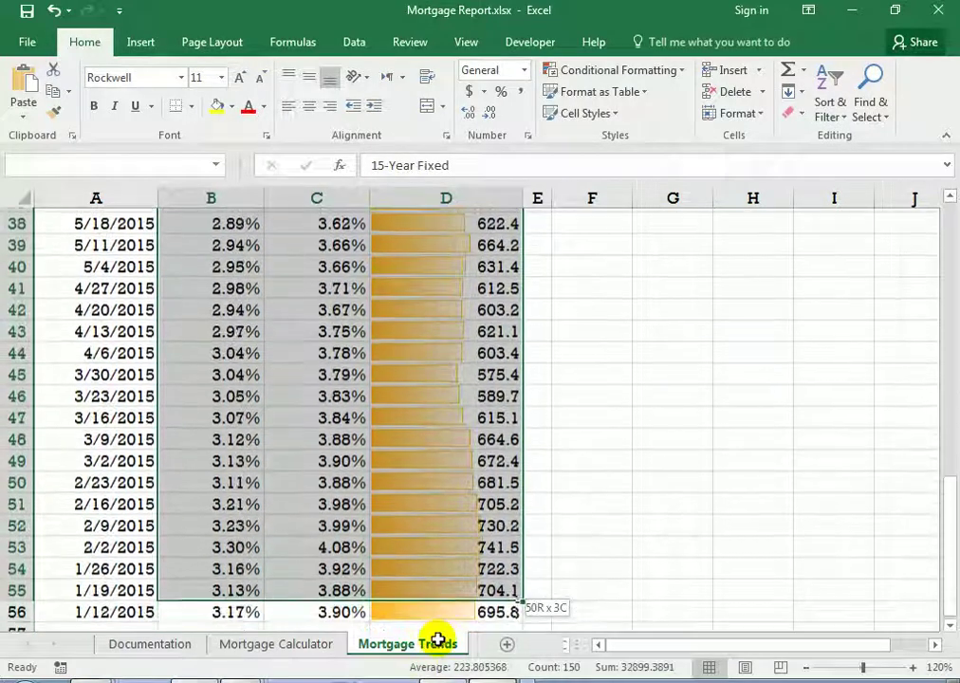
Trim the selection to B6:D56 and scroll back to the top of the sheet.
left_click_drag(519, 597, 461, 555)
scroll(400, 396, "up", 2)
scroll(399, 396, "up", 5)
scroll(399, 396, "up", 3)
scroll(399, 395, "up", 3)
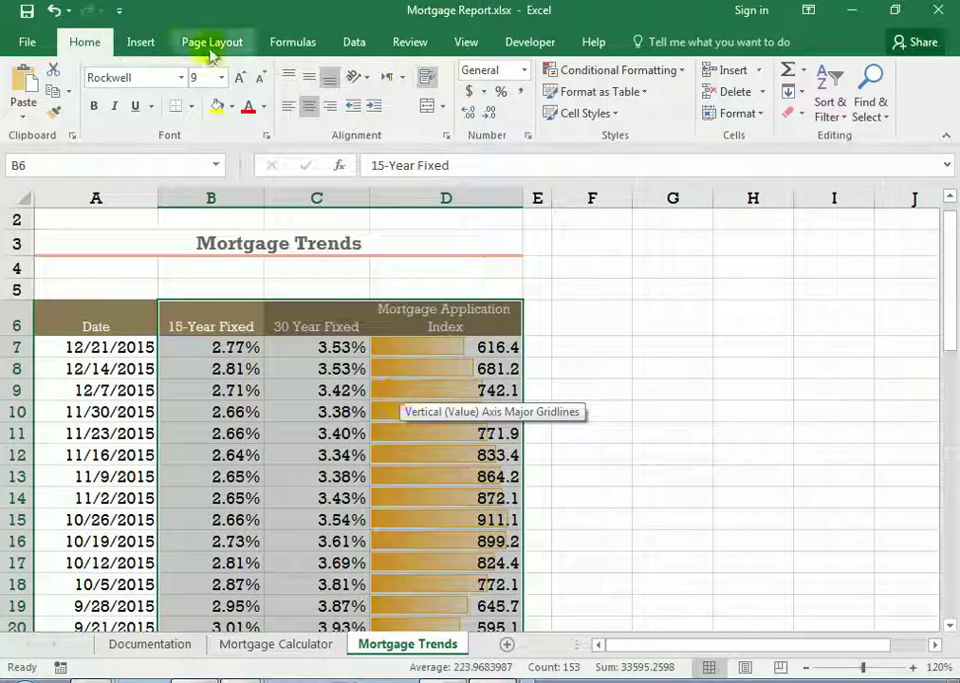
Insert a Clustered Column - Line on Secondary Axis combo chart, then check the Word instructions.
left_click(144, 42)
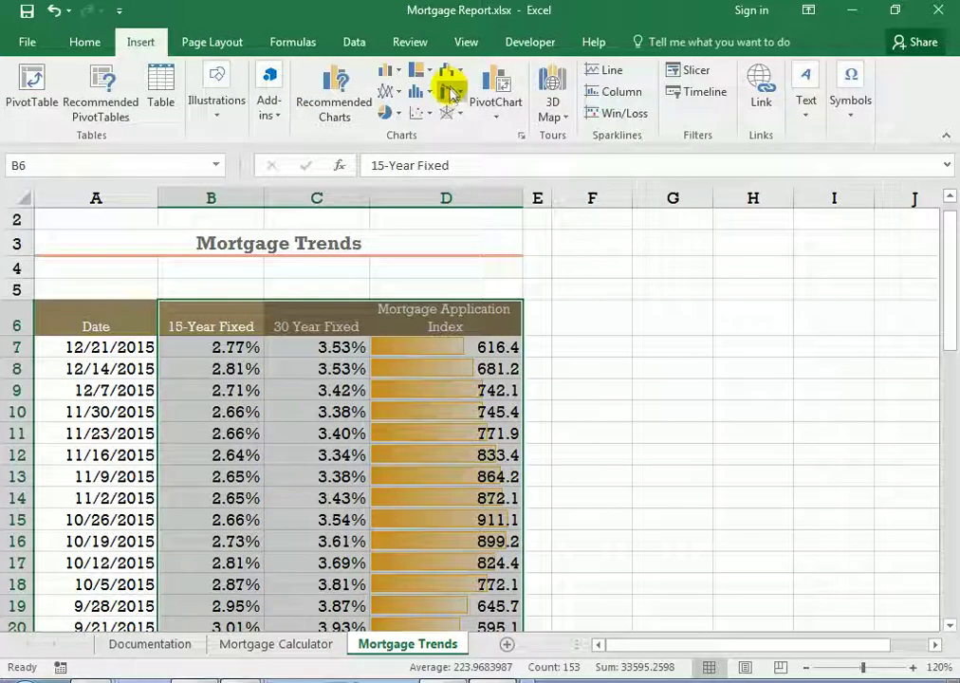
left_click(449, 91)
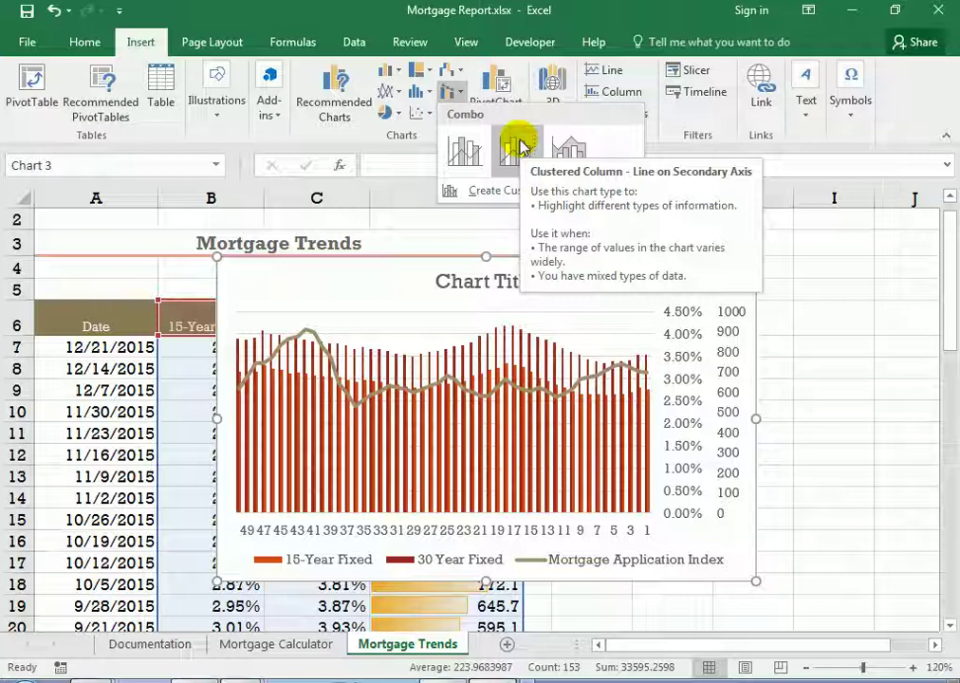
left_click(519, 147)
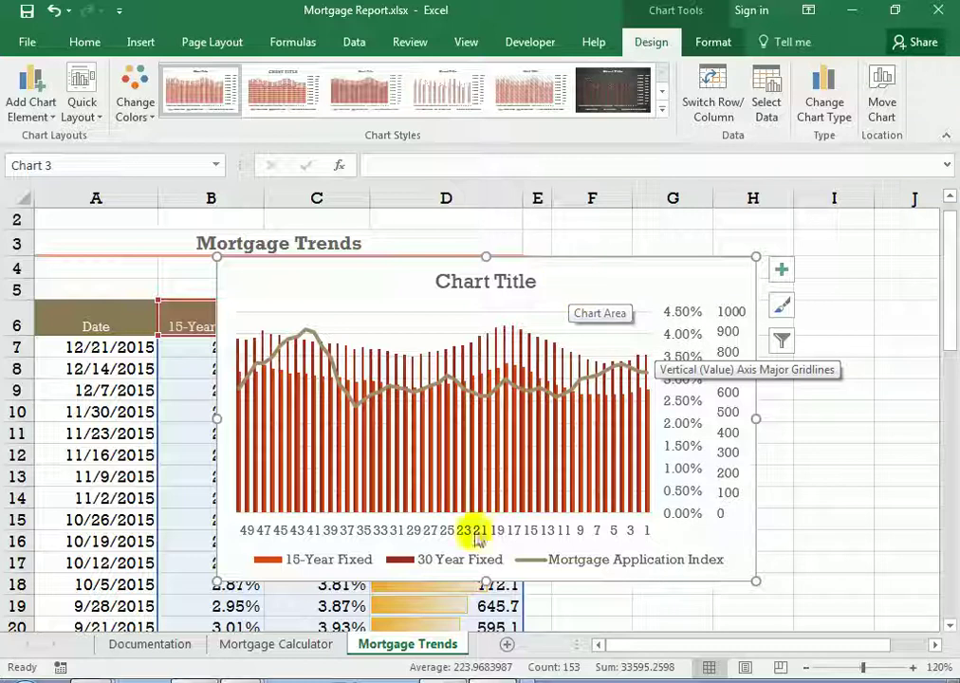
key("alt+Tab")
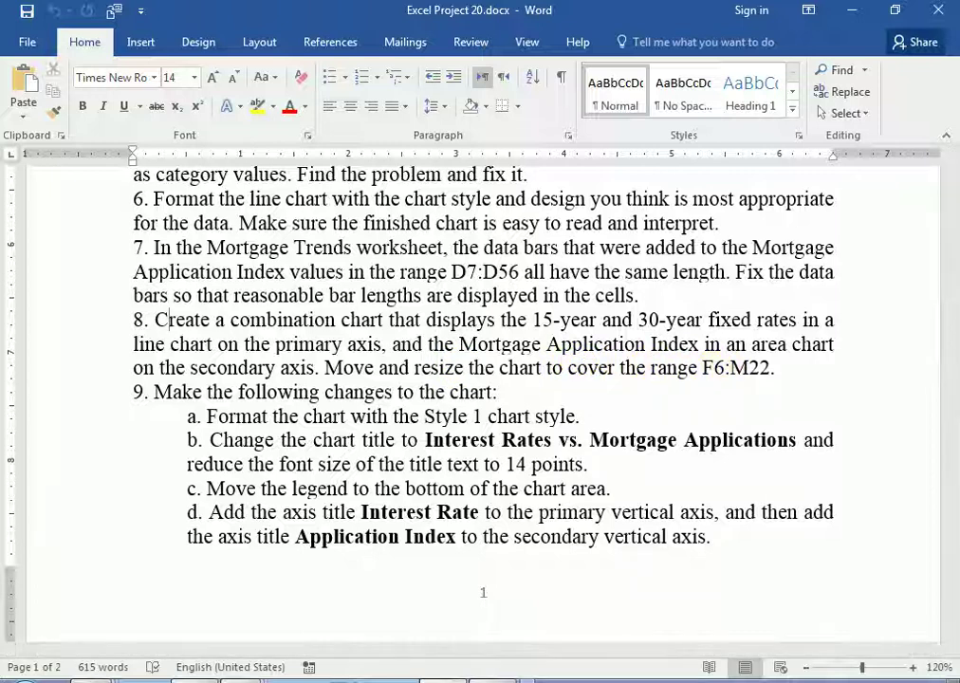
key("alt+Tab")
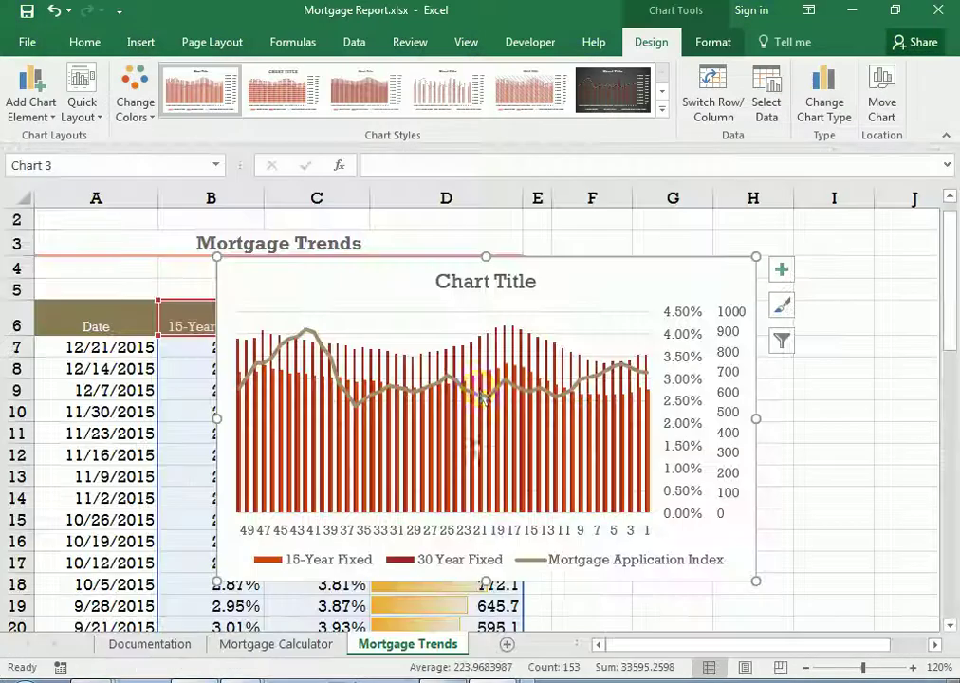
Place the chart's top-left corner at F6 and stretch it to end at M22.
mouse_move(414, 263)
left_mouse_down()
mouse_move(736, 316)
mouse_move(750, 304)
left_mouse_up()
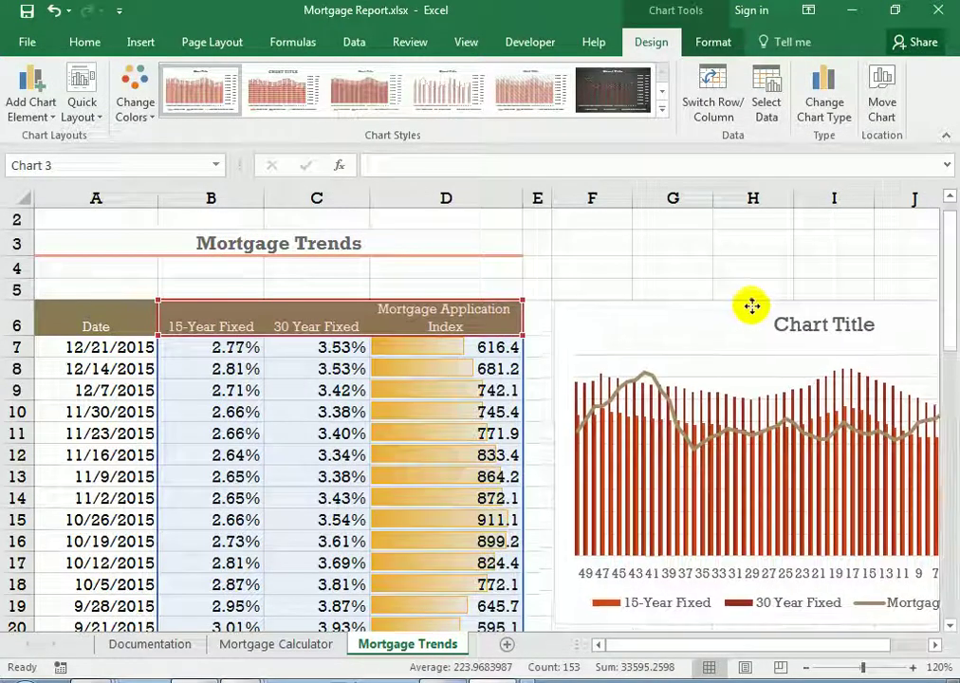
left_click_drag(749, 304, 752, 309)
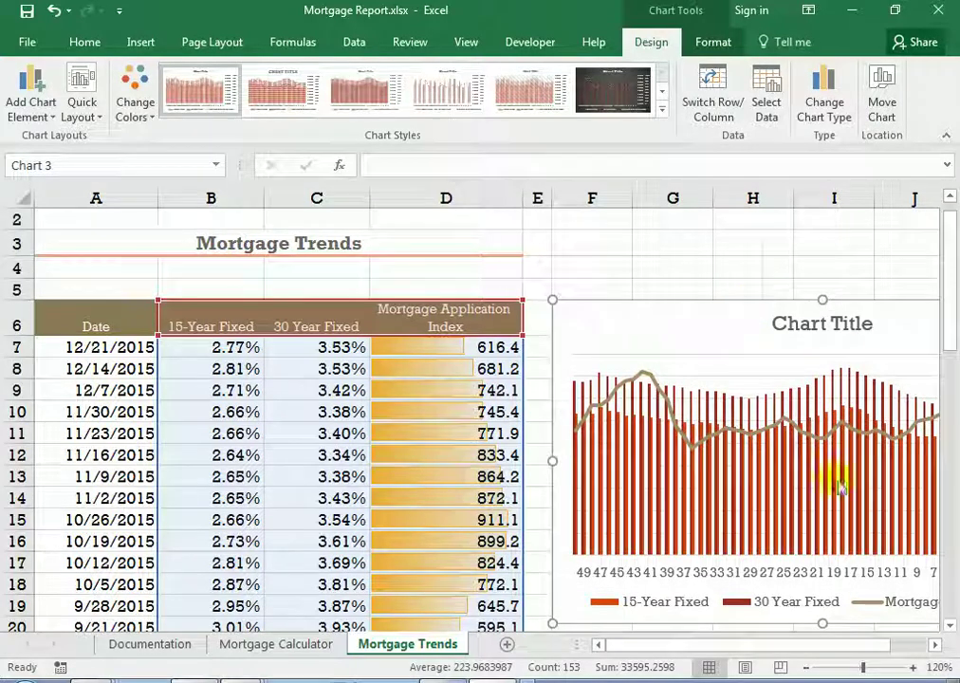
scroll(865, 655, "right", 1)
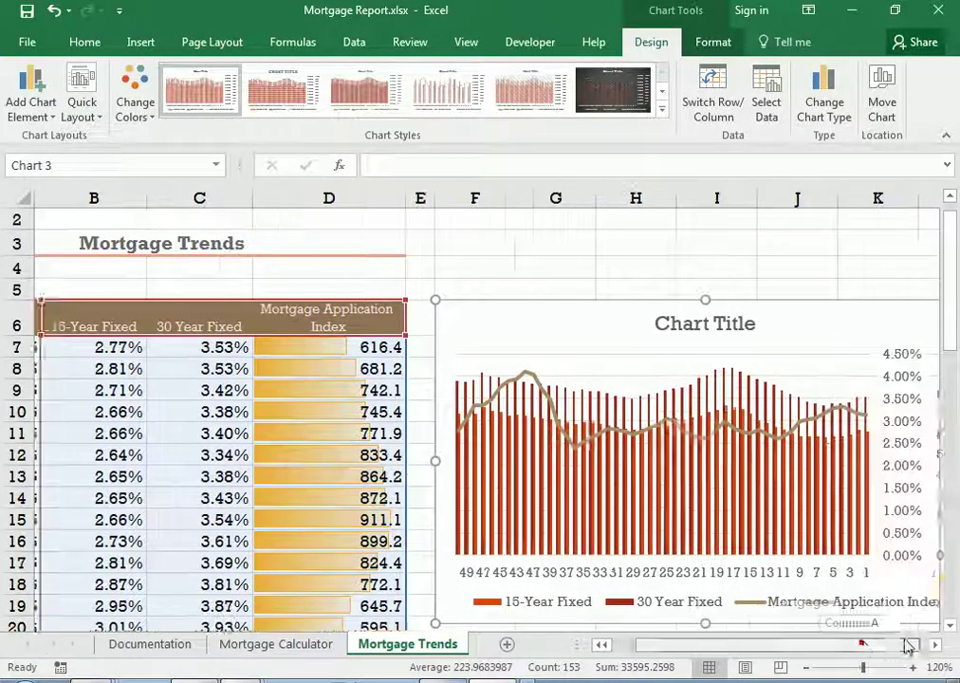
scroll(936, 648, "right", 3)
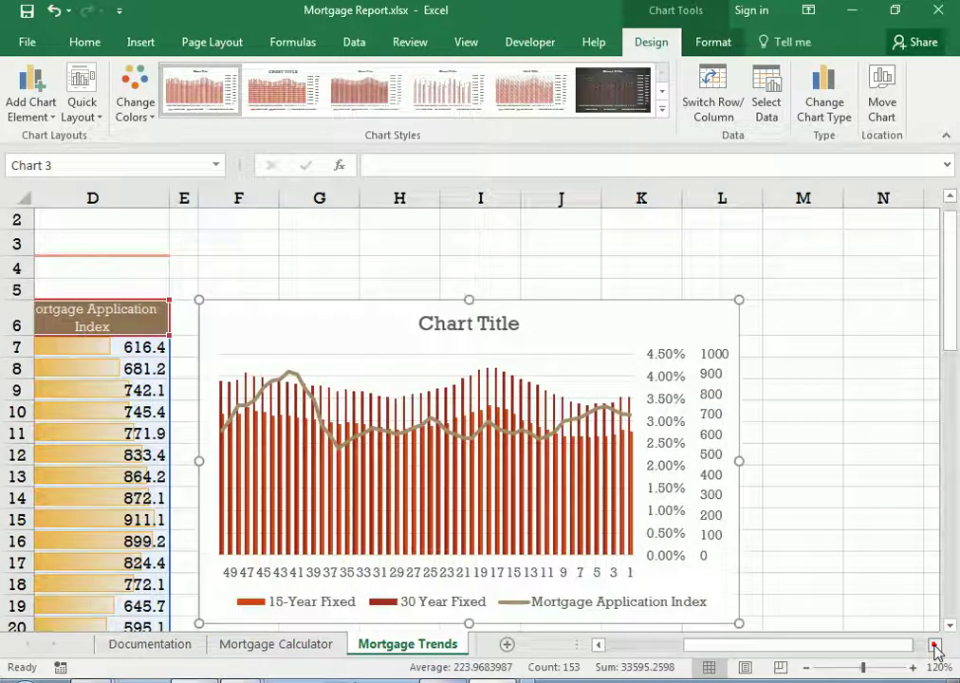
scroll(707, 544, "down", 3)
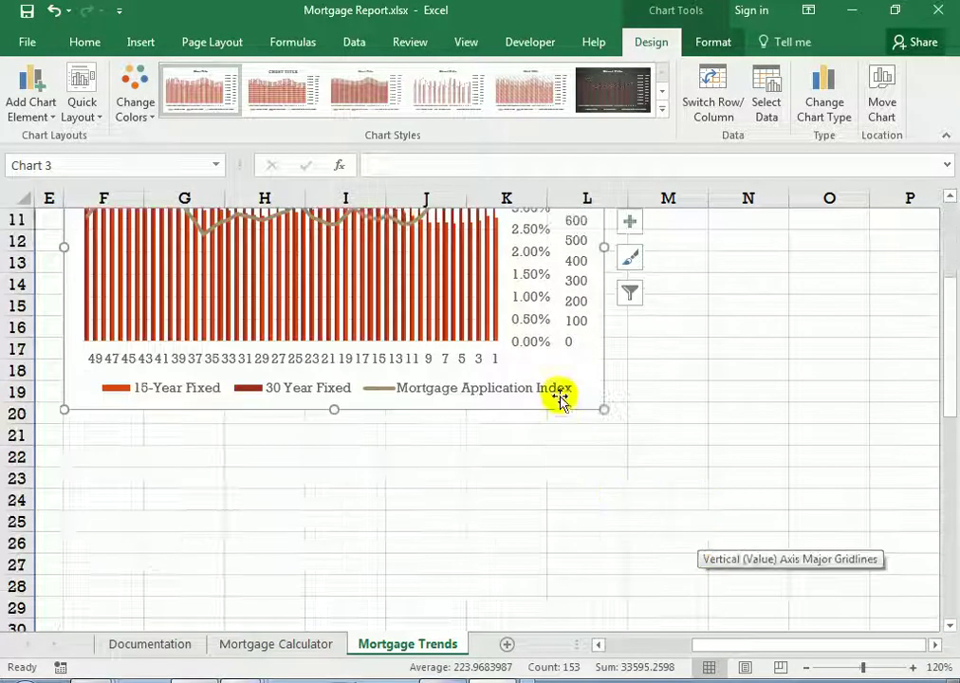
mouse_move(605, 409)
left_mouse_down()
mouse_move(722, 466)
mouse_move(707, 469)
left_mouse_up()
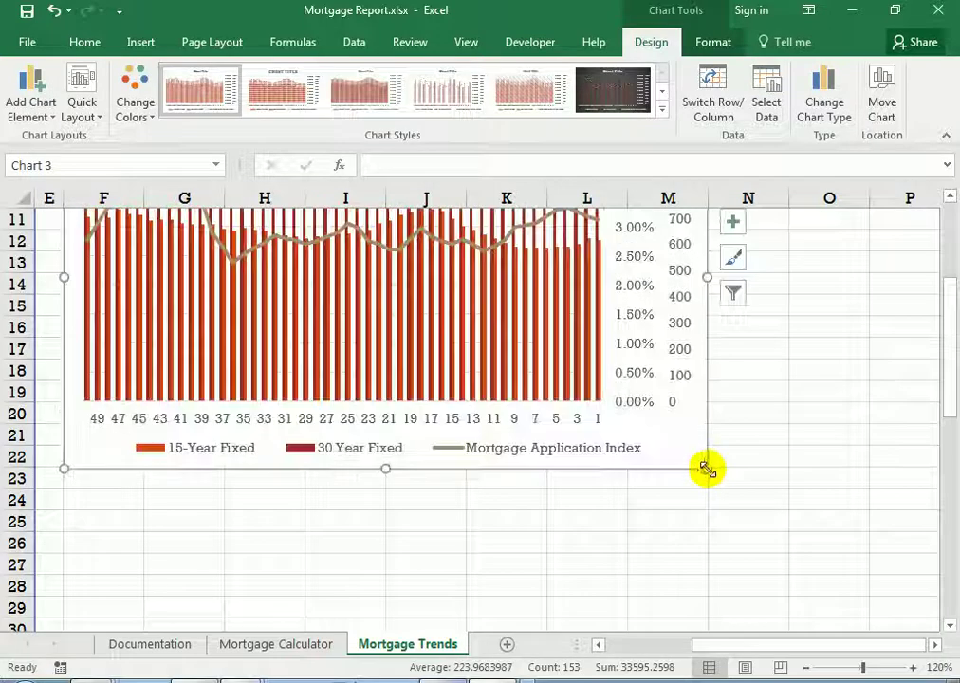
scroll(611, 407, "up", 3)
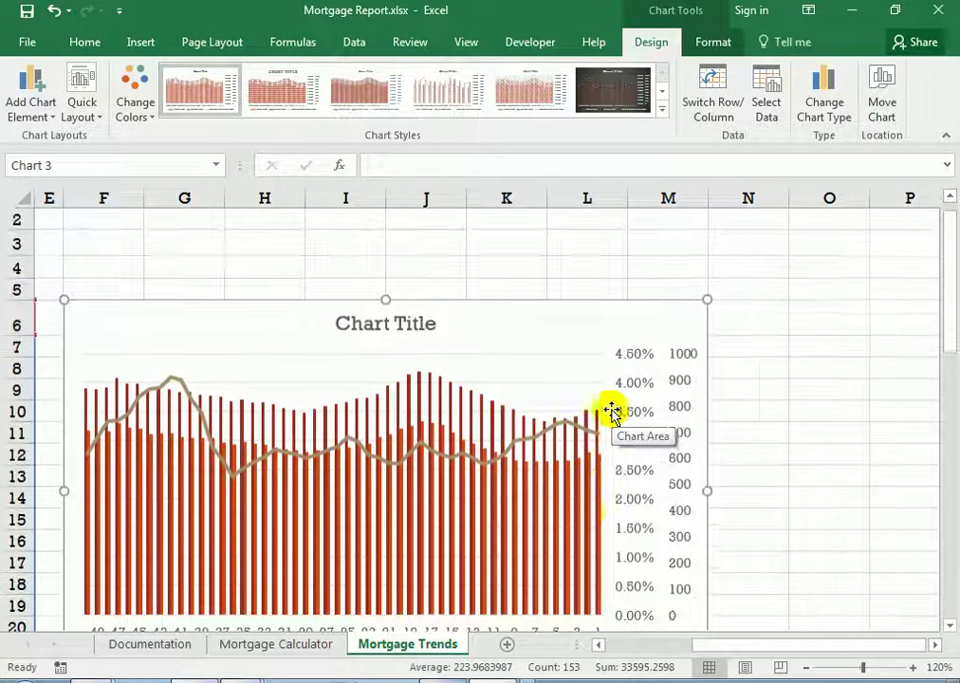
key("alt+Tab")
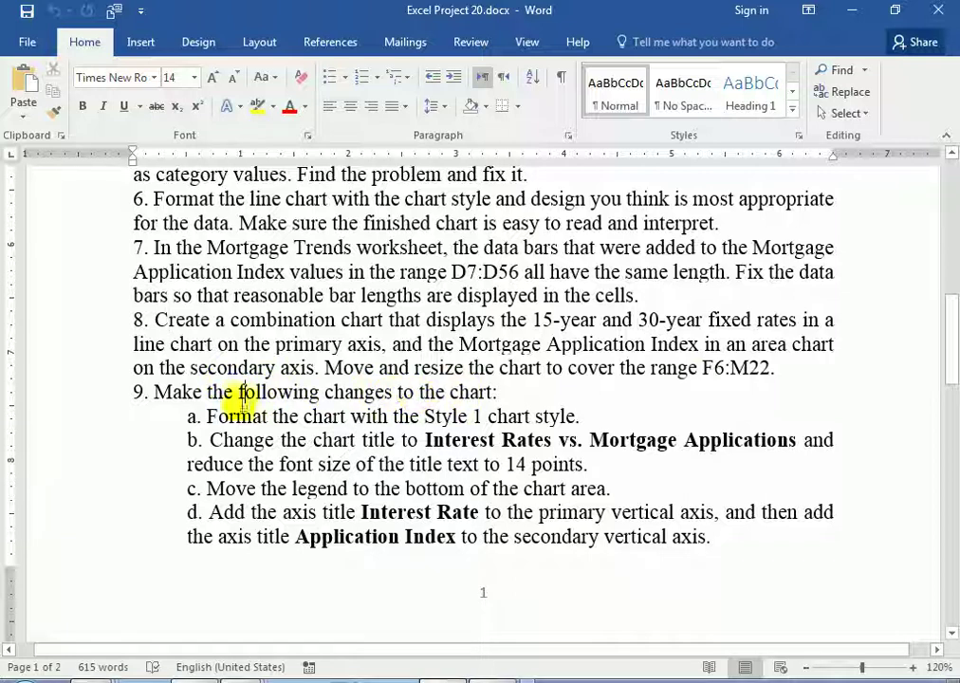
Apply chart Style 1 to the combo chart.
left_click(498, 675)
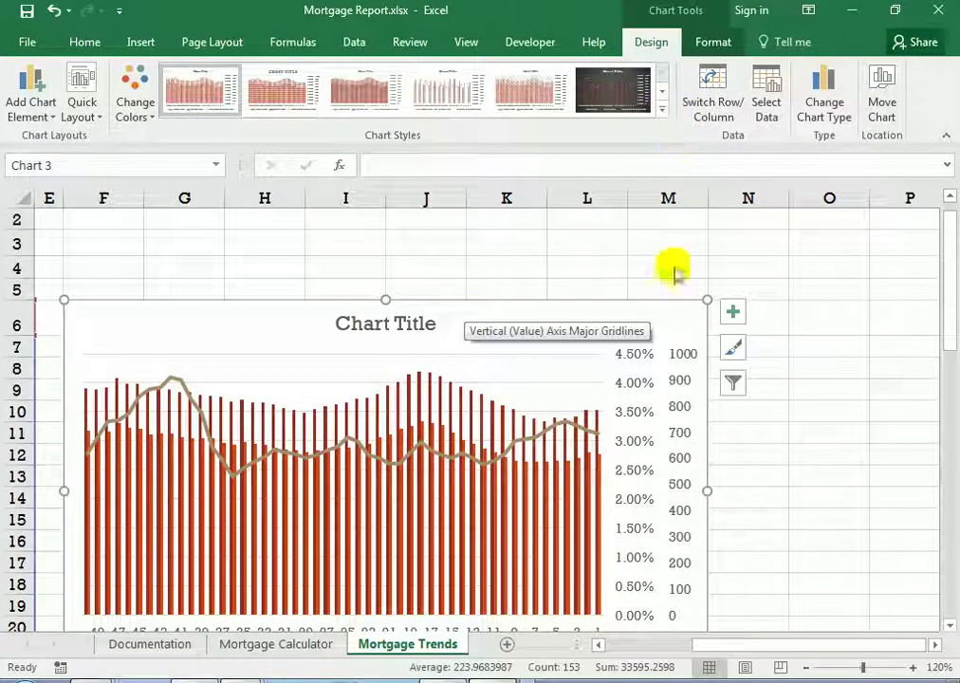
left_click(663, 112)
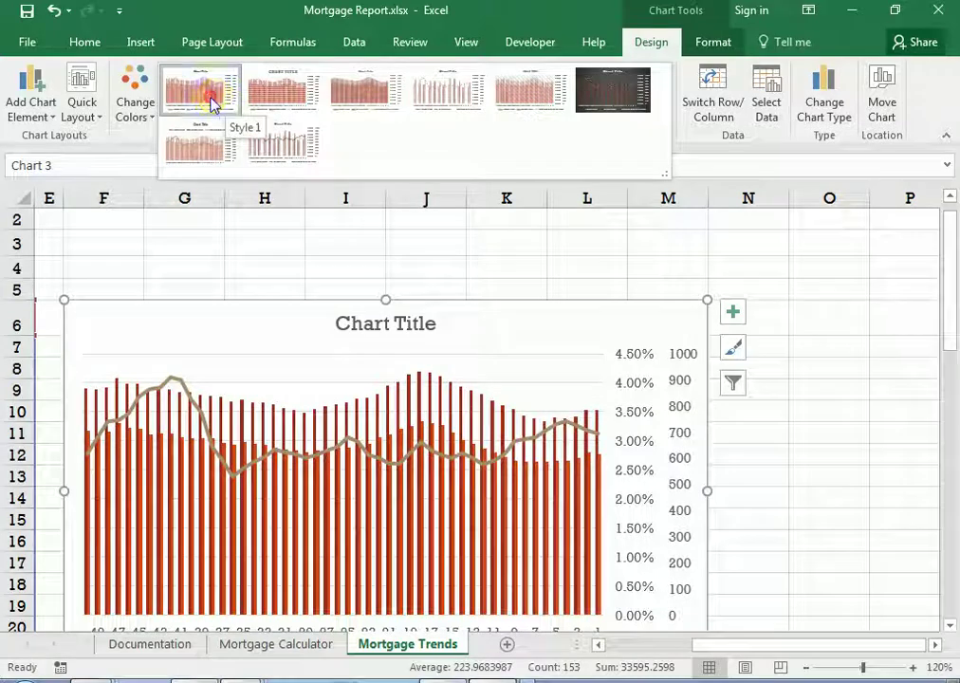
left_click(225, 105)
Select and copy the title text 'Interest Rates vs. Mortgage Applications' from the Word instructions.
left_click(422, 676)
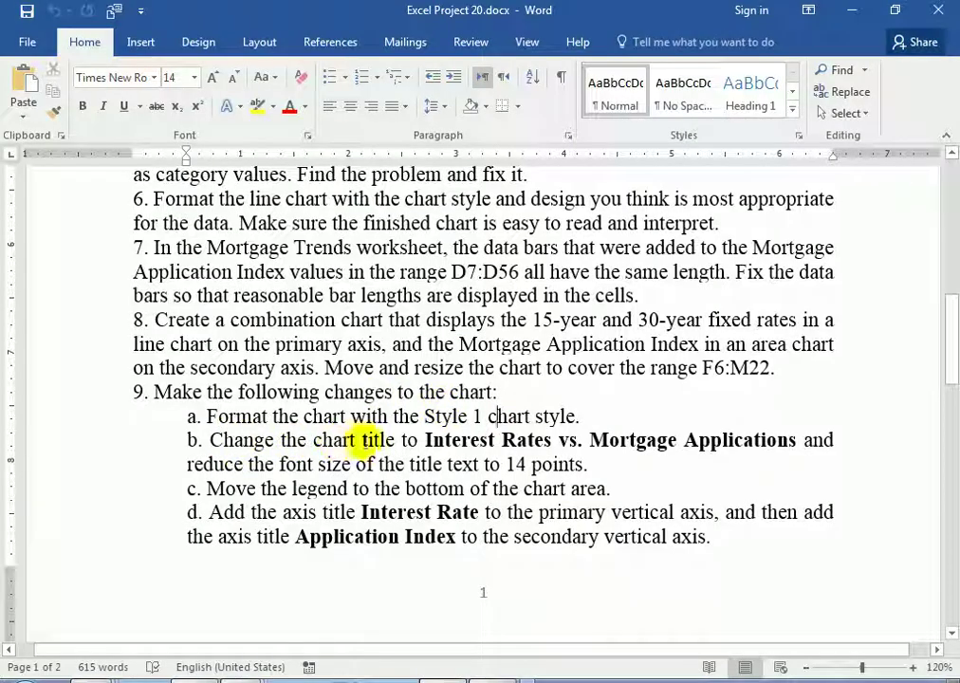
key("ctrl+shift+Right")
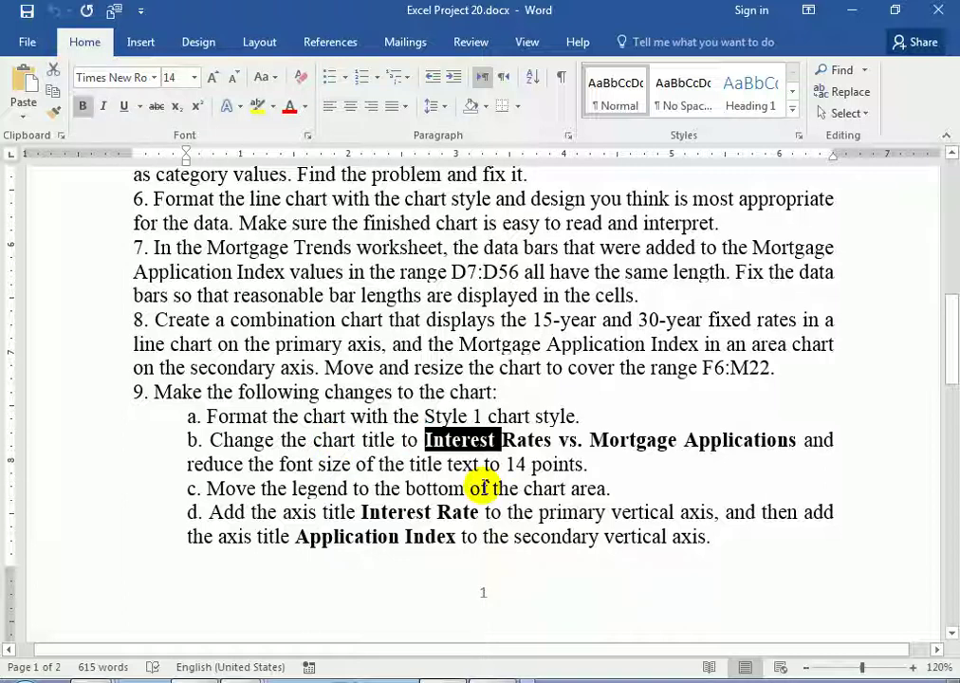
key("ctrl+shift+Right")
key("ctrl+shift+Right")
key("ctrl+shift+Right")
key("ctrl+c")
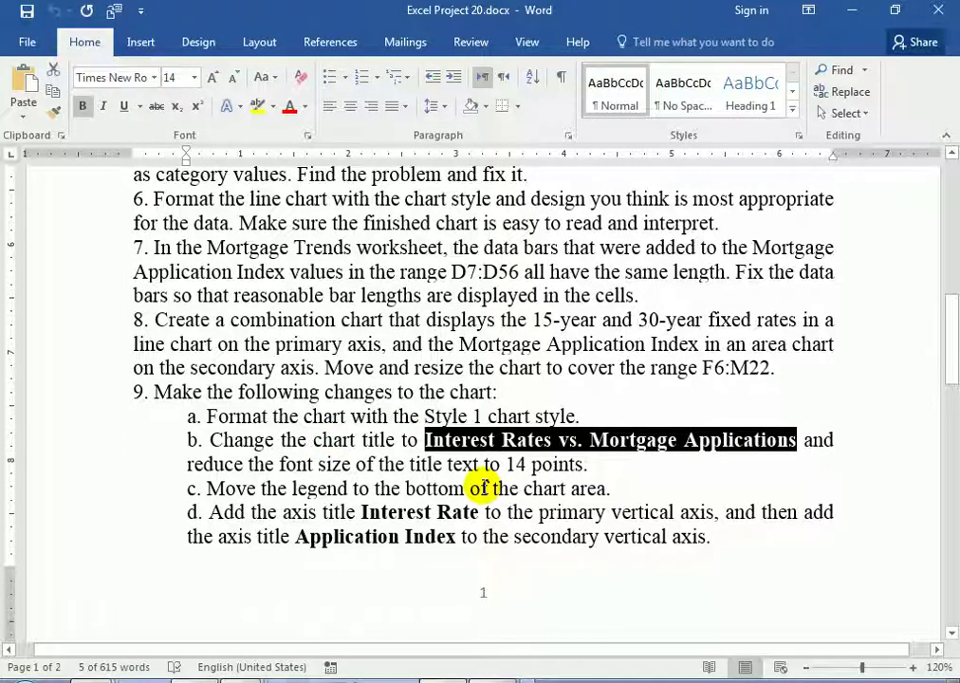
key("alt+Tab")
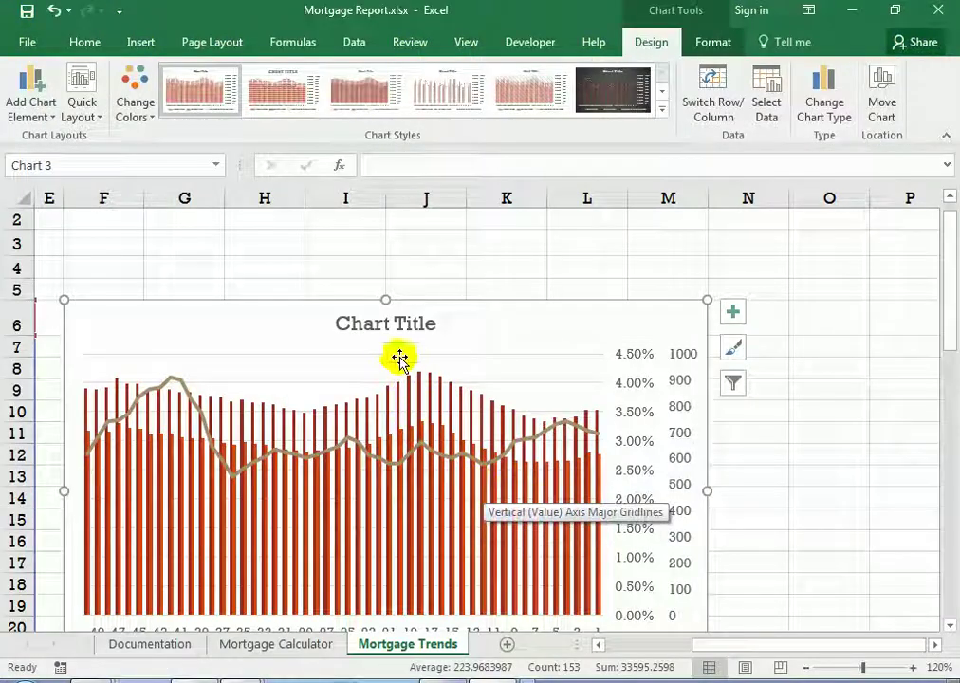
Replace the chart title placeholder with 'Interest Rates vs. Mortgage Applications'.
left_click(386, 329)
triple_click(391, 328)
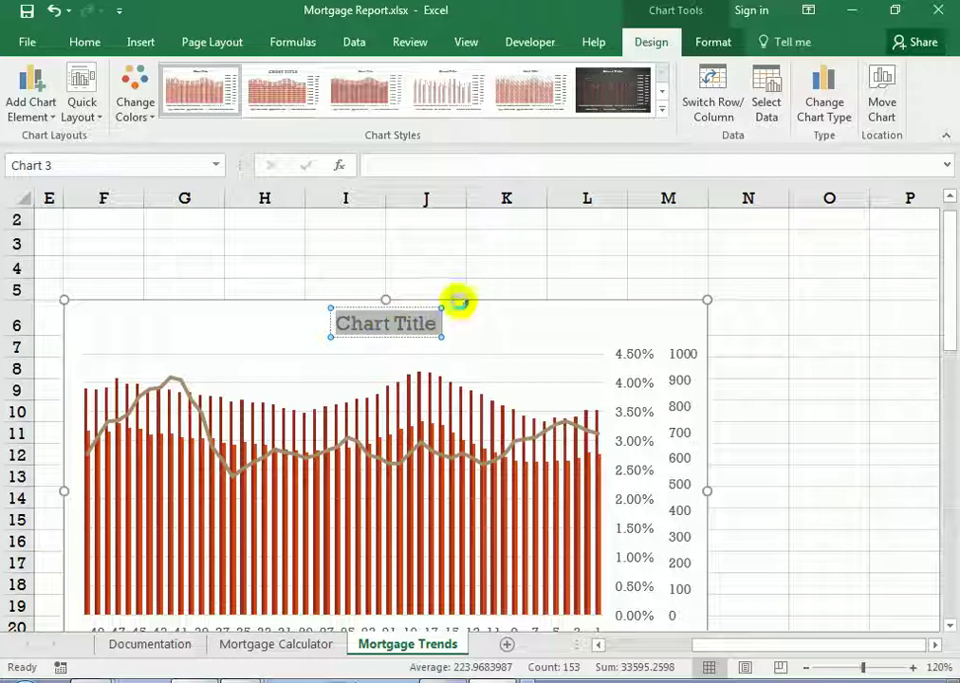
key("ctrl+v")
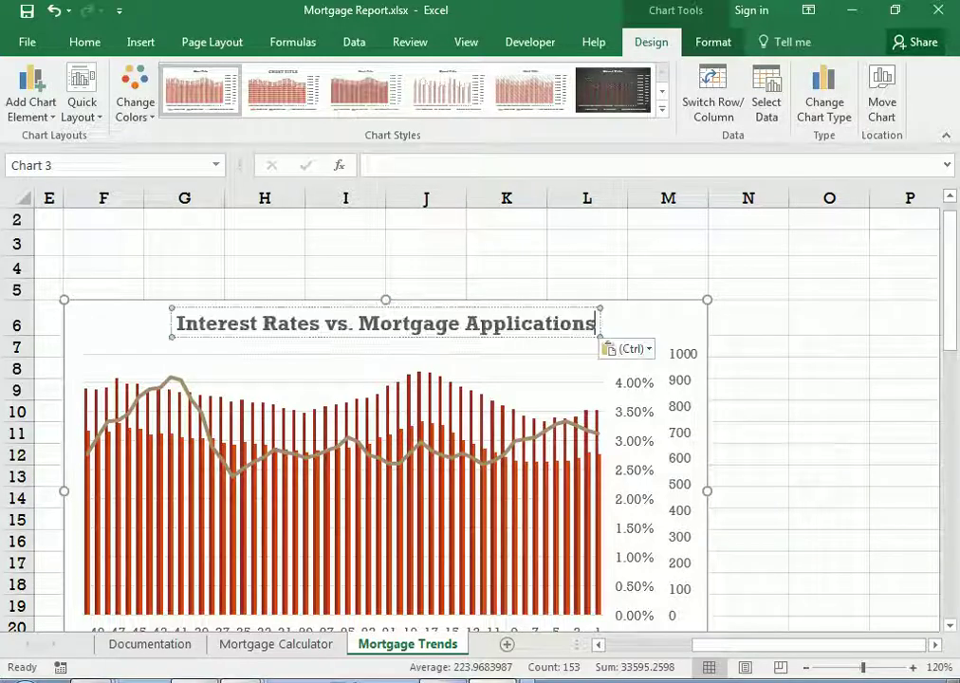
key("alt+Tab")
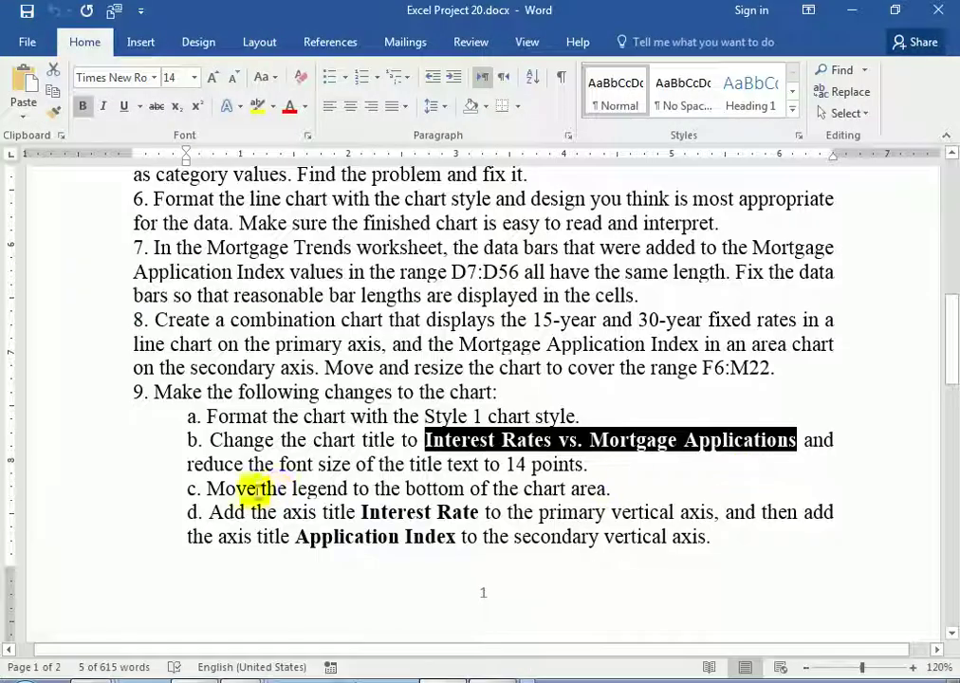
left_click(244, 465)
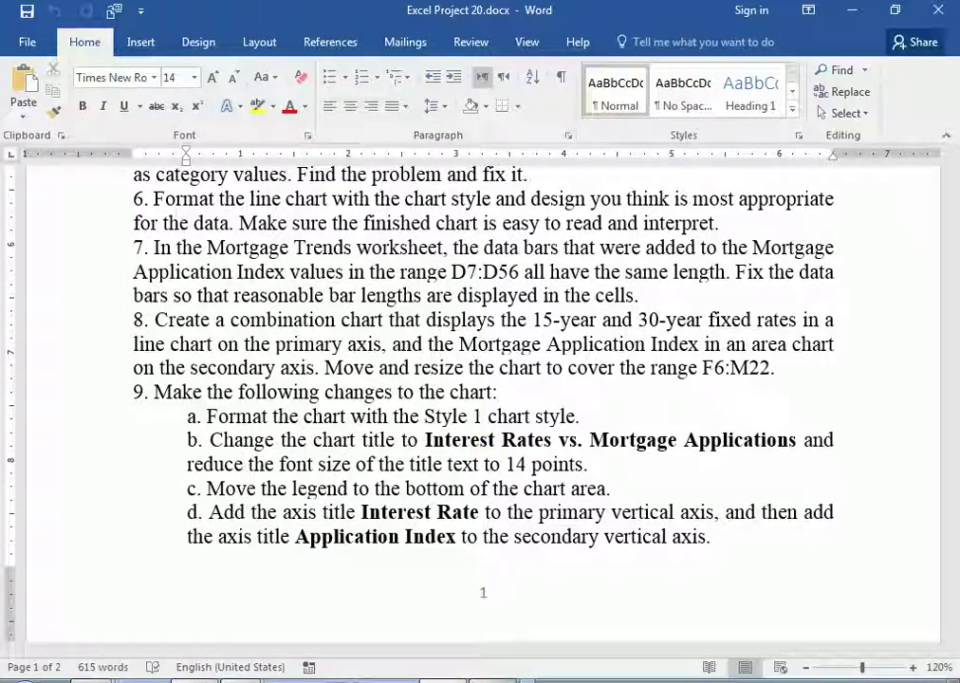
key("alt+Tab")
Set the chart title's font size to 14 points.
double_click(309, 322)
triple_click(309, 321)
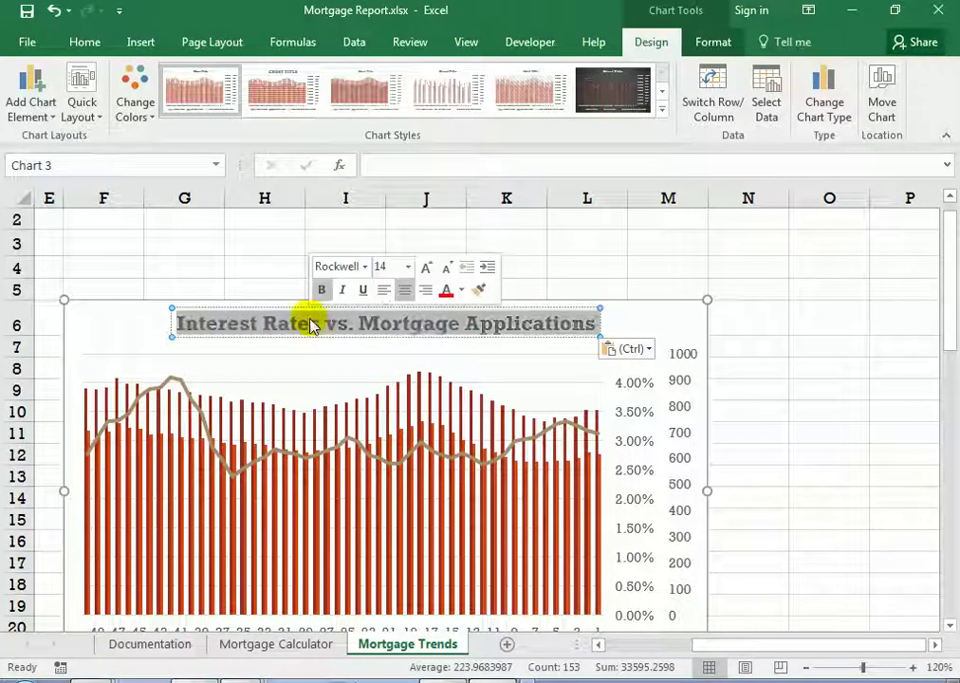
left_click(85, 44)
left_click(196, 76)
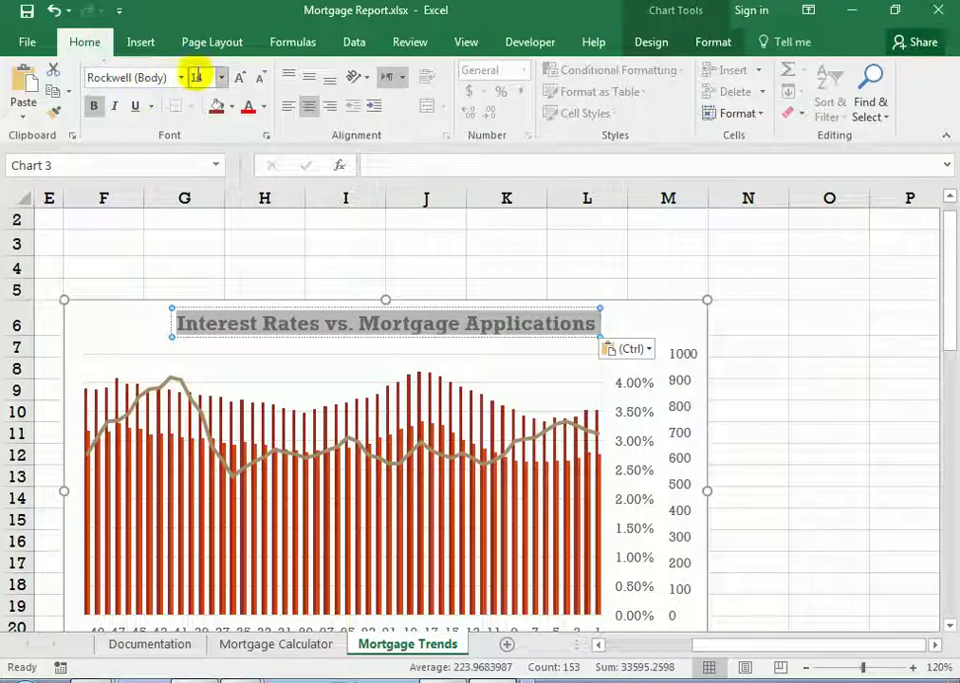
key("Return")
key("alt+Tab")
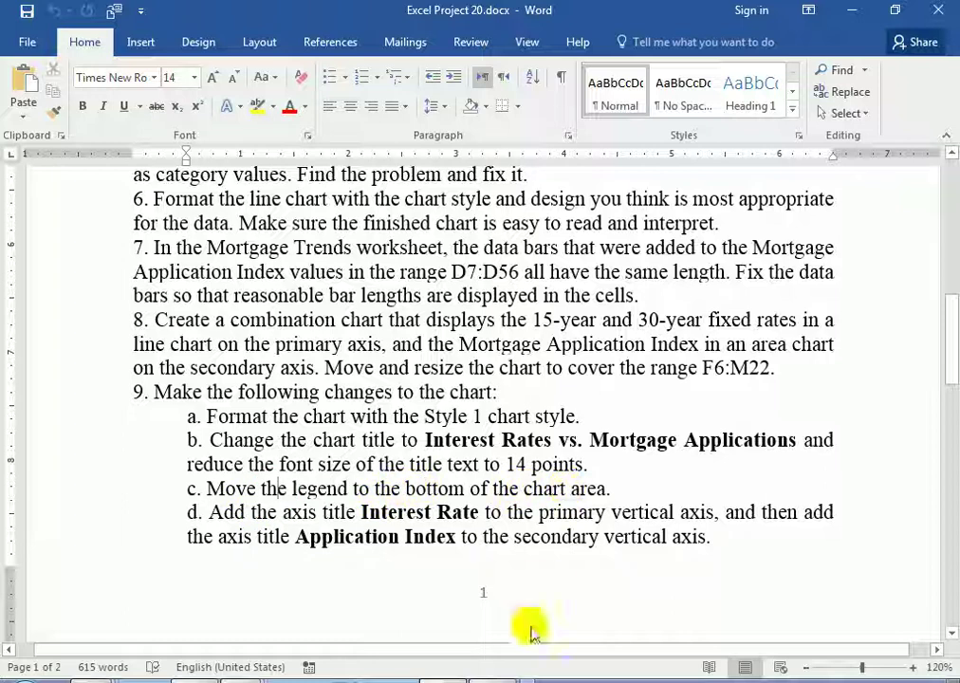
Position the combo chart's legend at the bottom of the chart area.
left_click(497, 676)
scroll(651, 429, "down", 2)
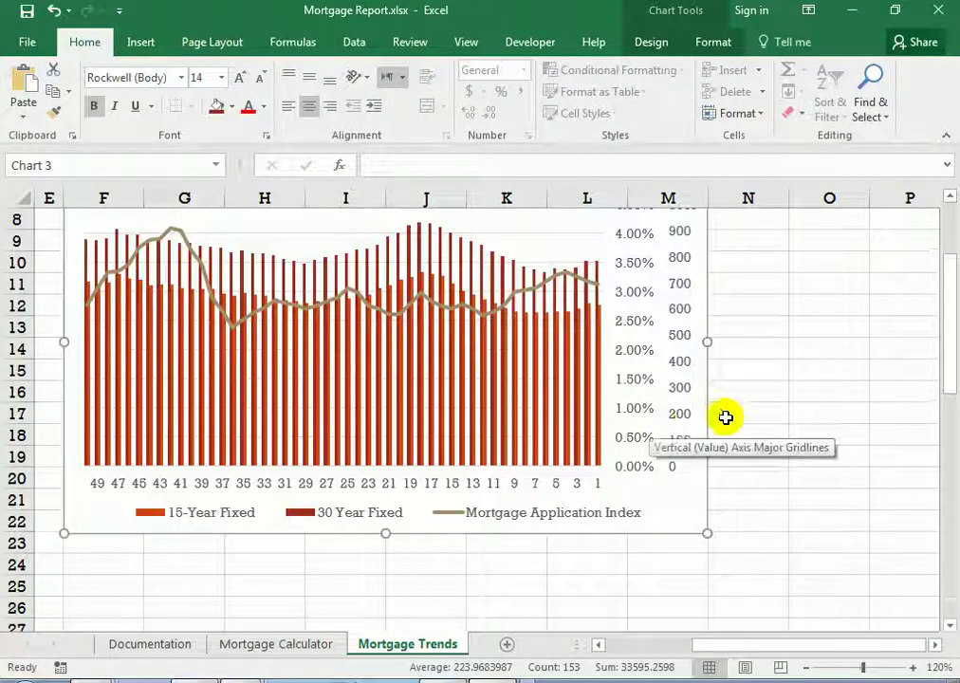
scroll(724, 415, "down", 1)
left_click(575, 451)
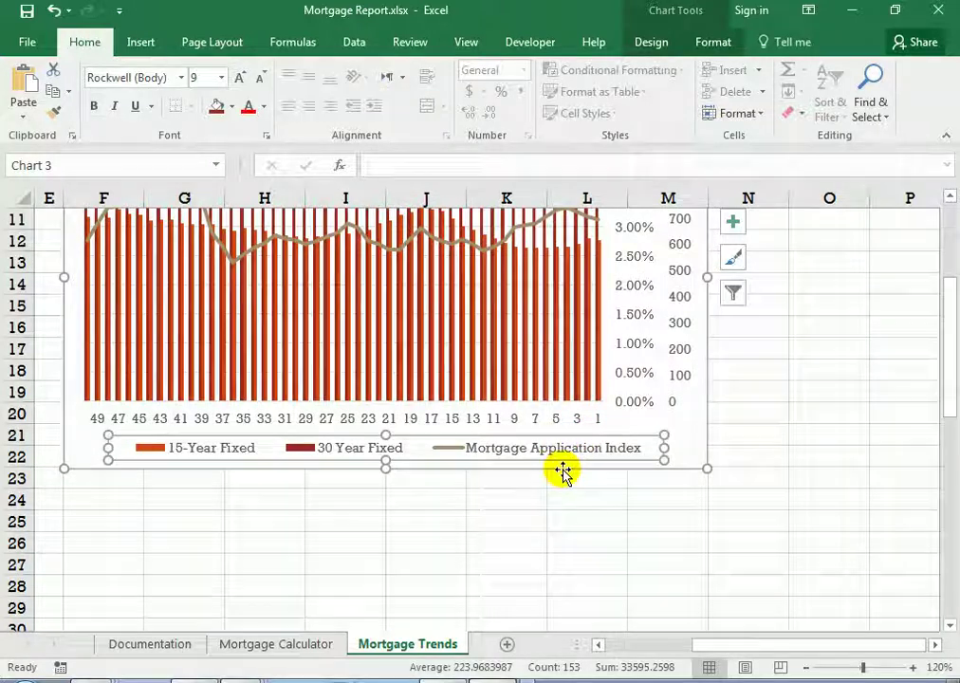
left_click(467, 676)
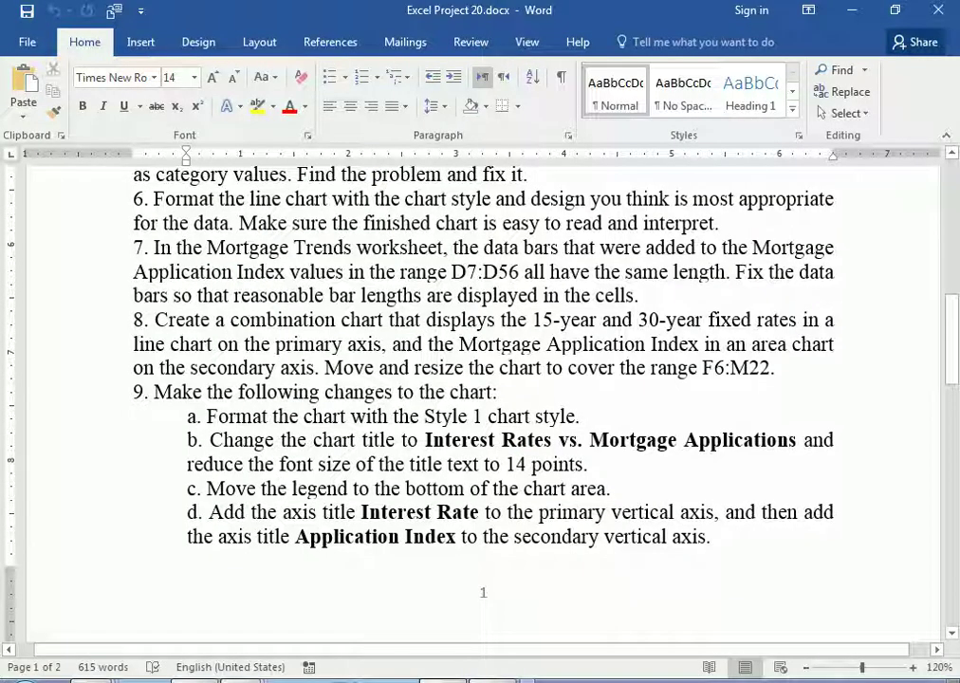
left_click(497, 676)
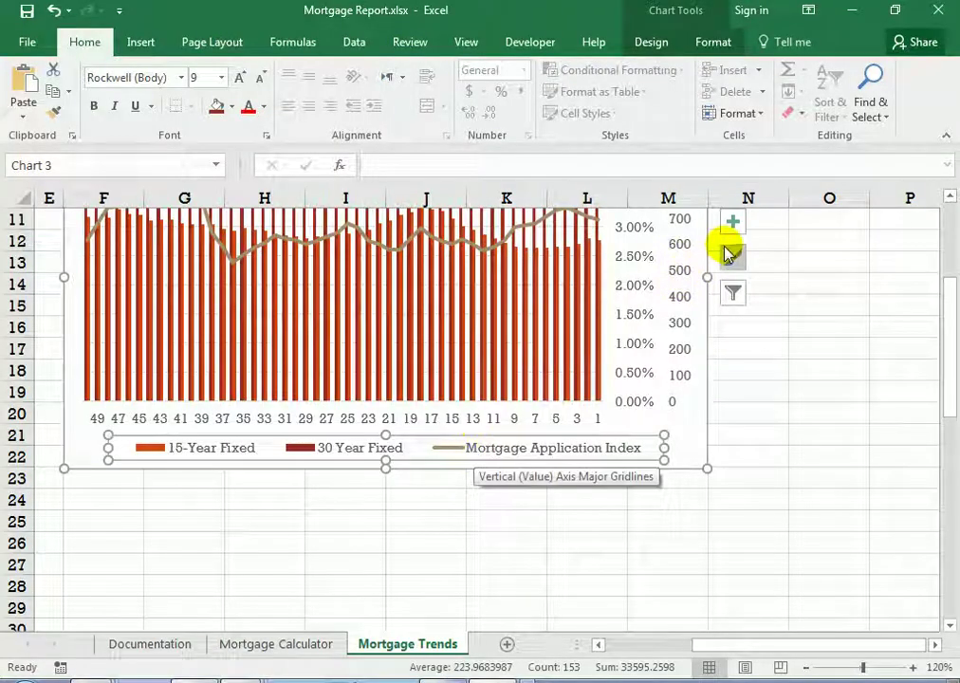
left_click(732, 222)
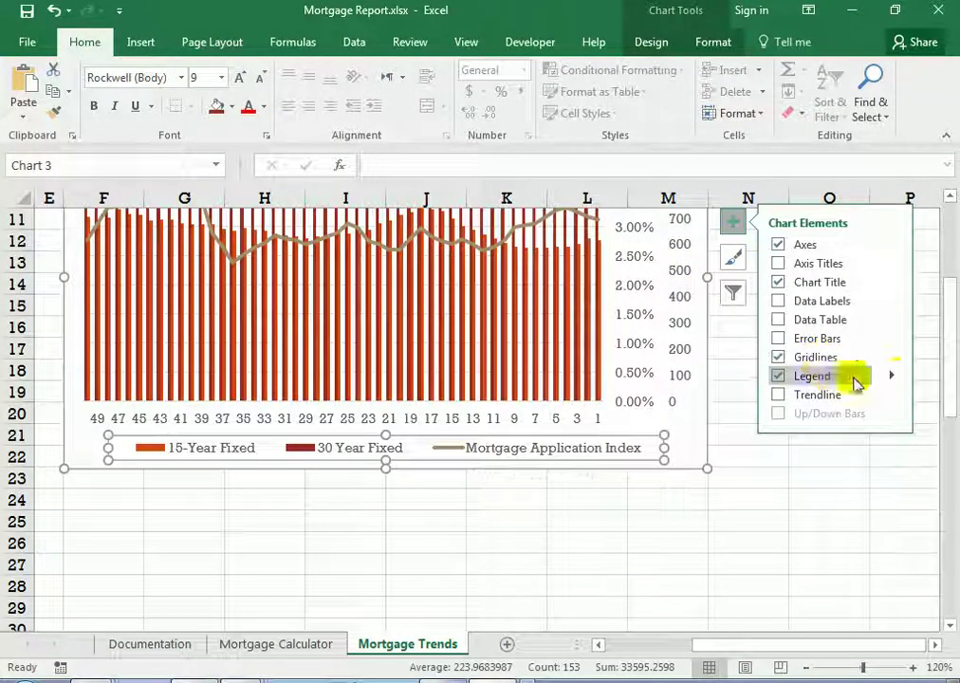
left_click(894, 378)
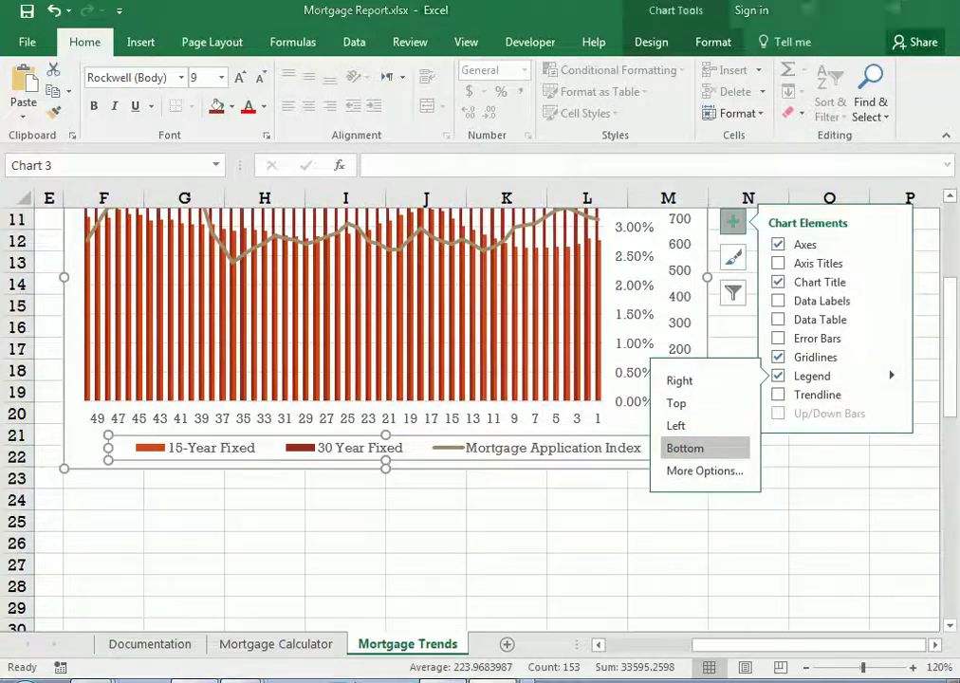
left_click(444, 679)
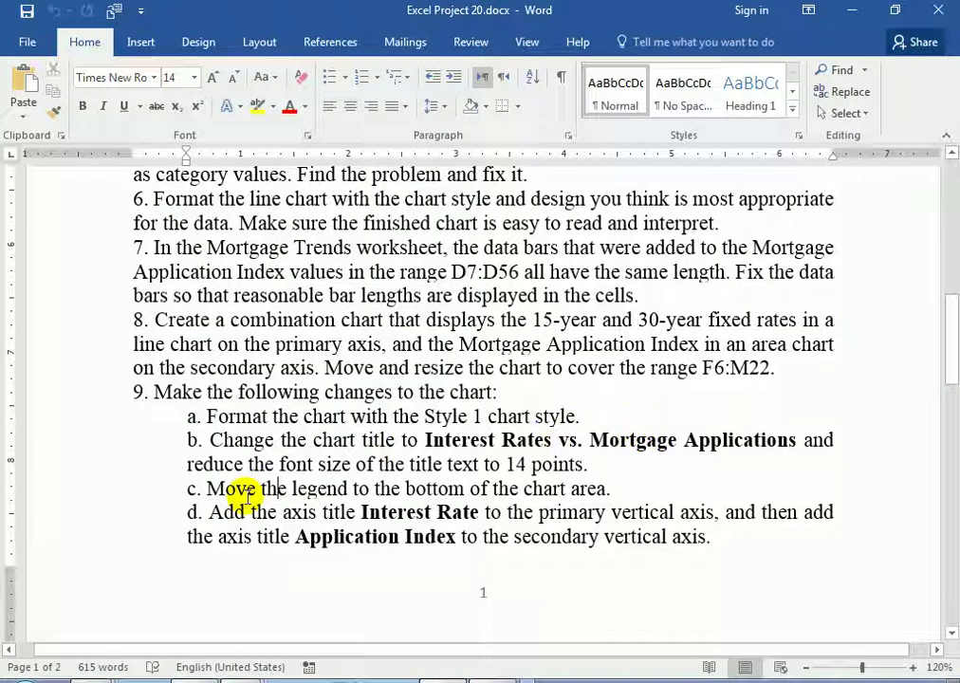
Copy 'Interest Rate' from instruction d in Word and return to Excel.
scroll(281, 520, "down", 2)
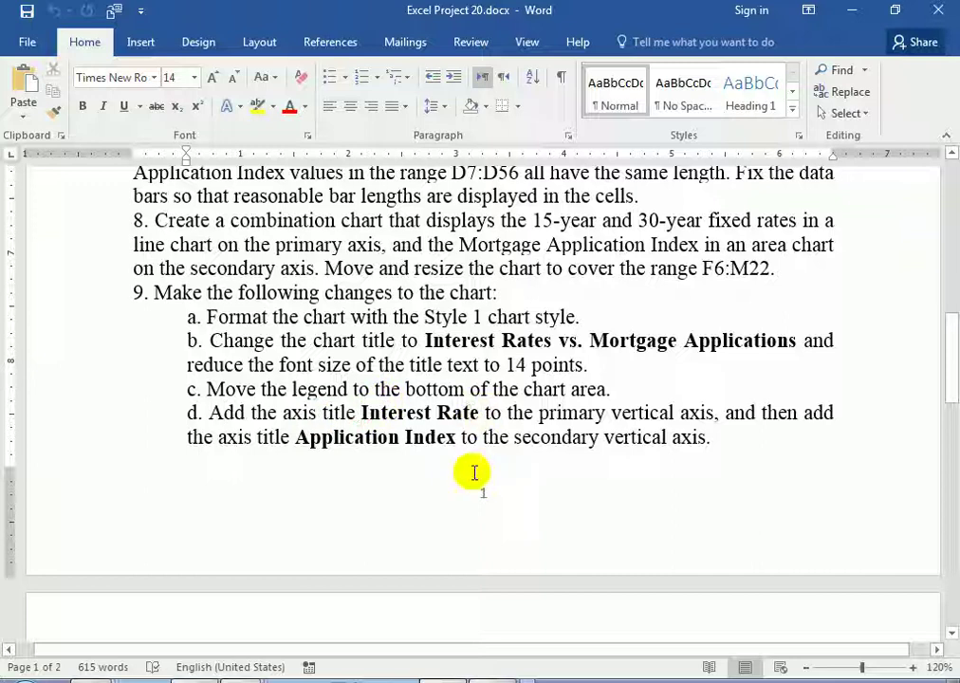
key("ctrl+shift+Right")
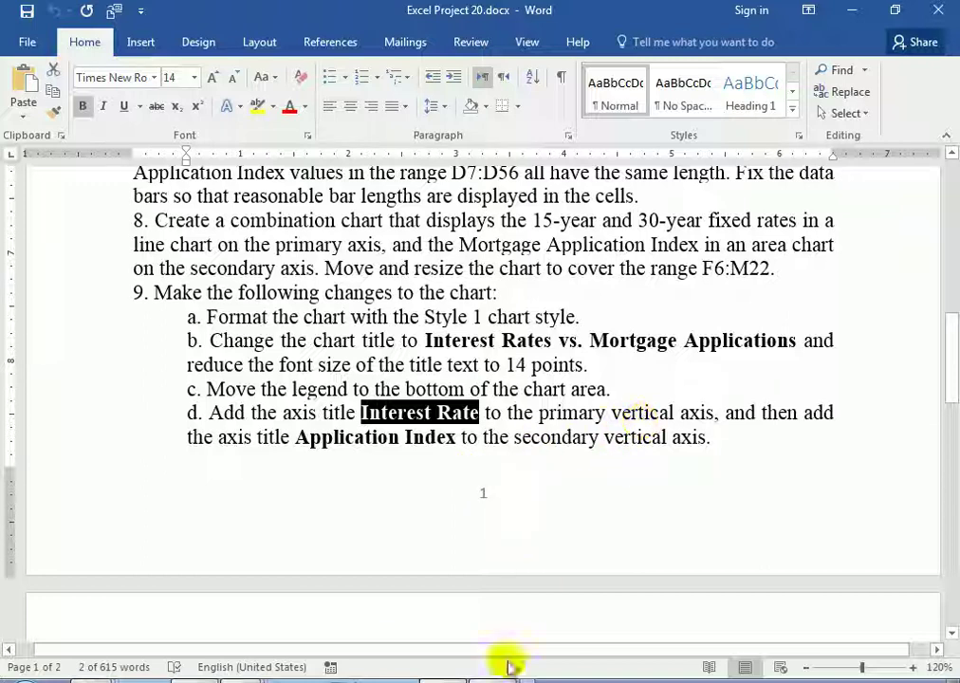
left_click(443, 677)
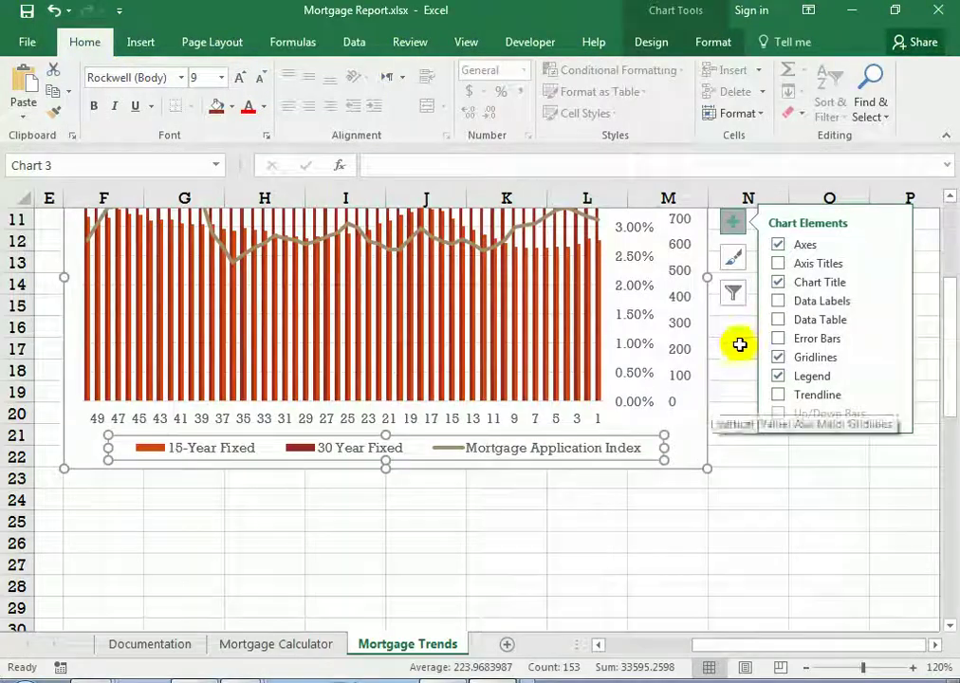
Add a primary vertical axis title reading 'Interest Rate' to the combo chart.
left_click(702, 307)
left_click(733, 222)
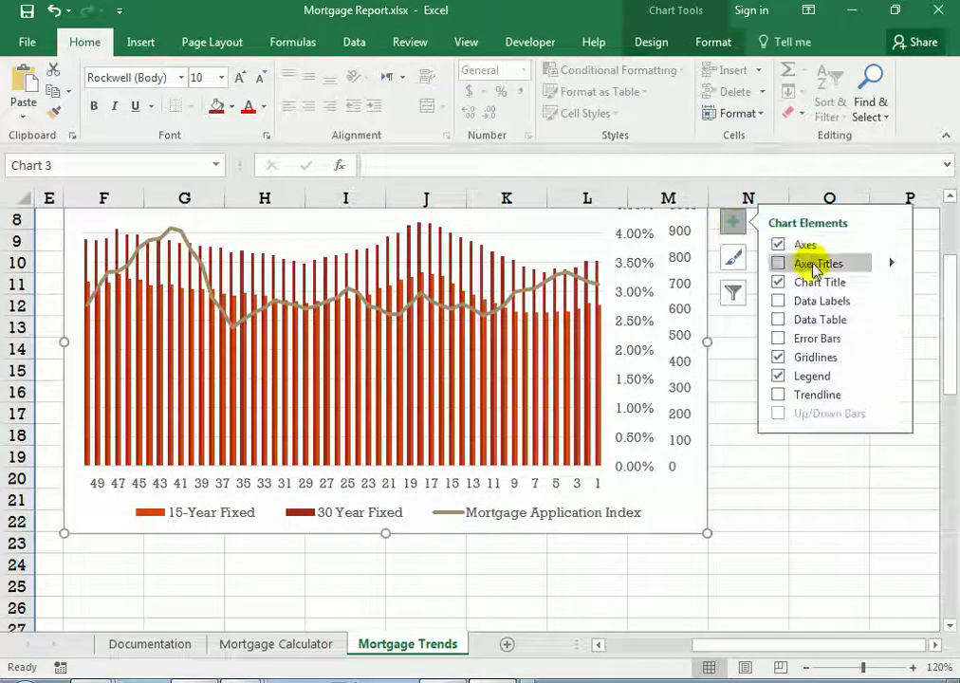
left_click(888, 262)
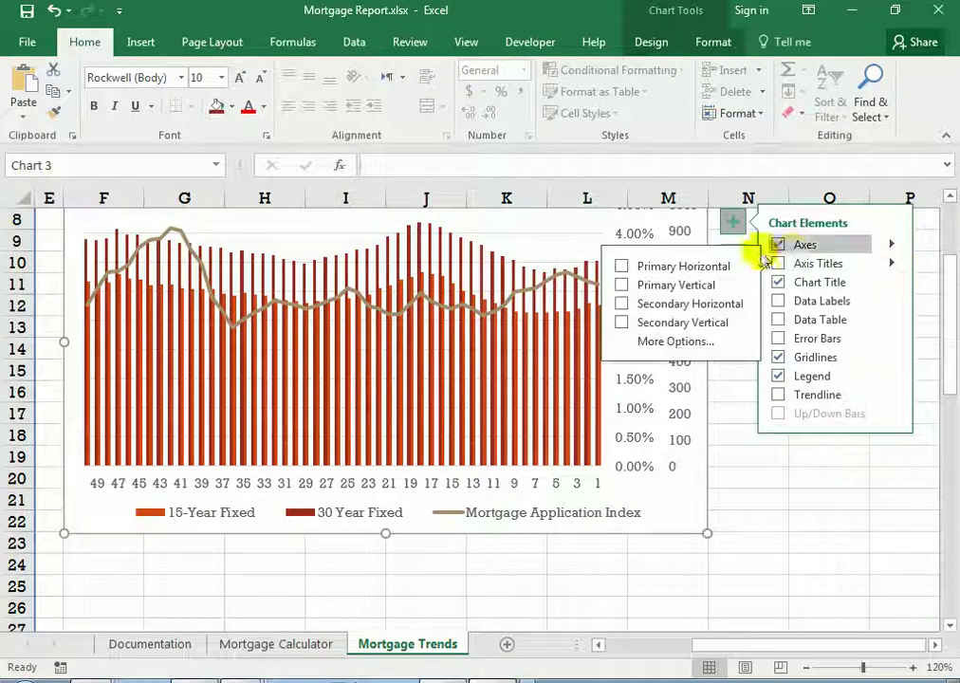
left_click(622, 285)
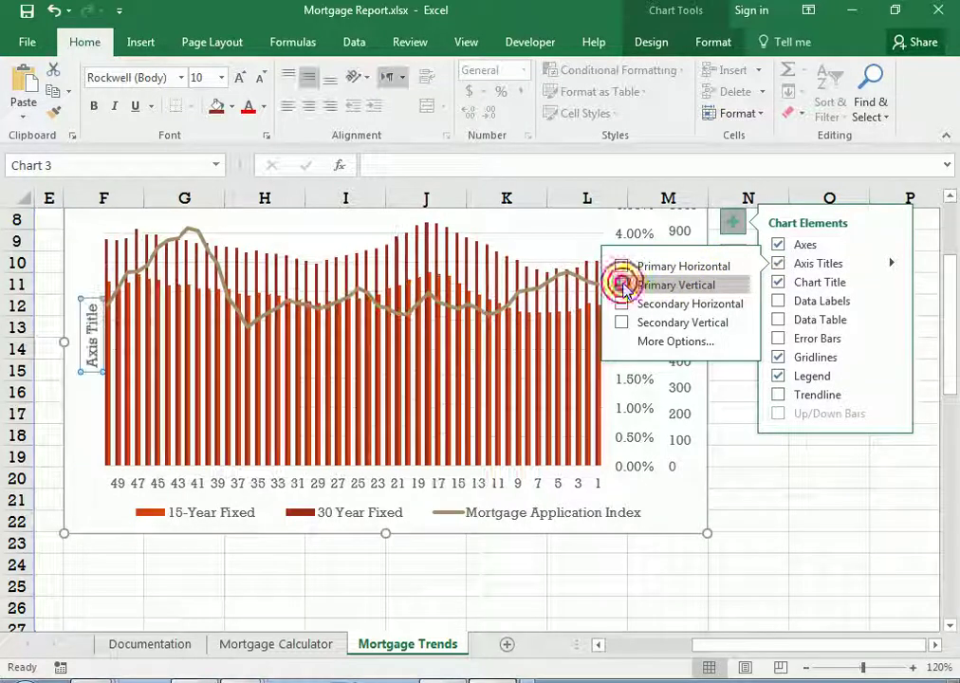
left_click(769, 478)
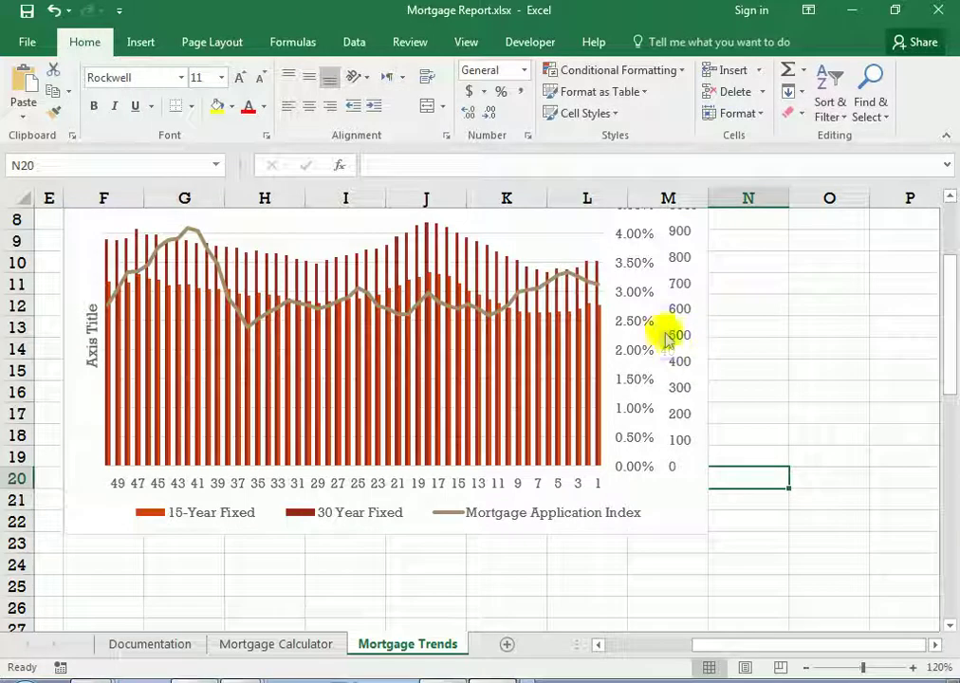
left_click(94, 311)
triple_click(91, 323)
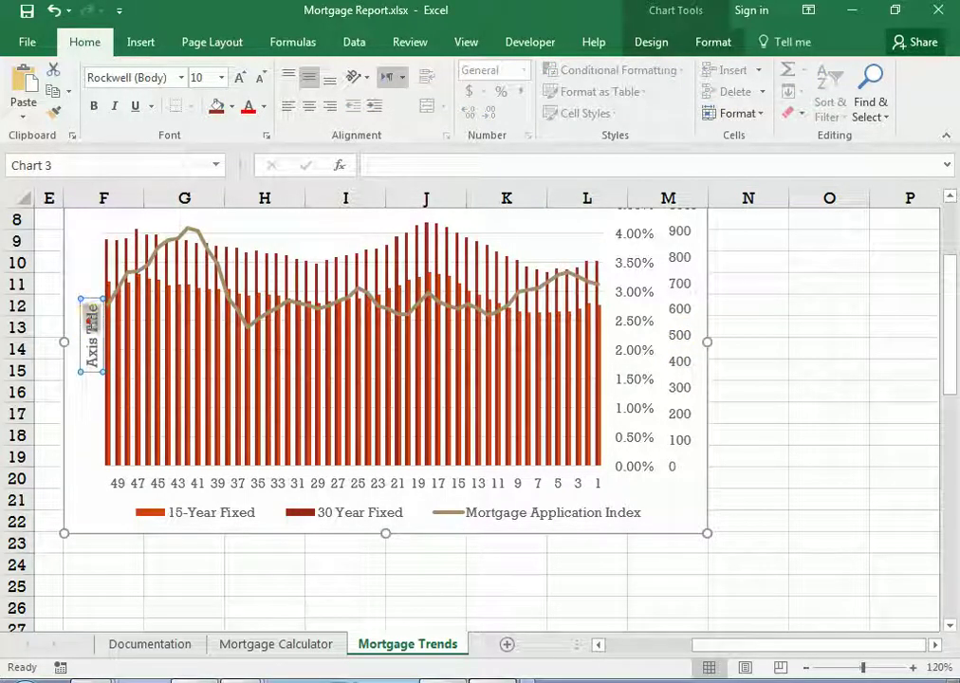
type("Interest Rate")
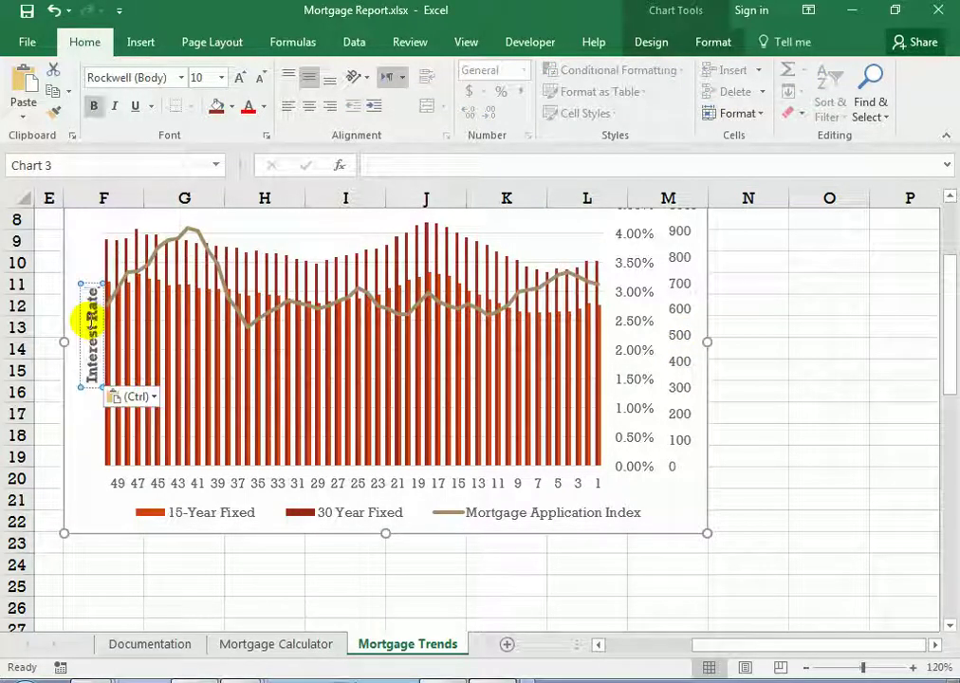
key("alt+Tab")
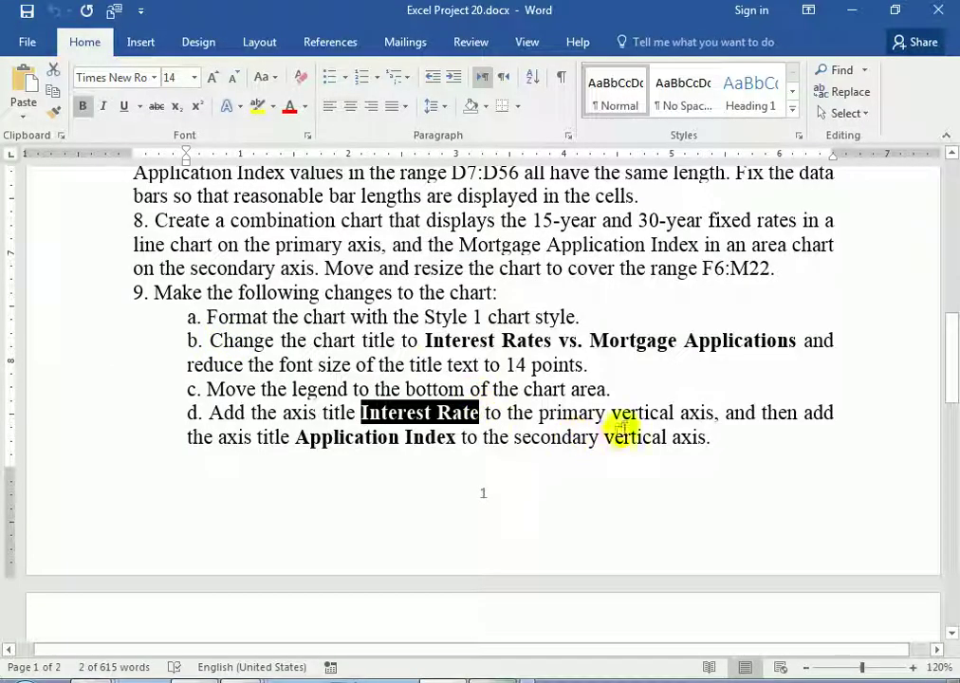
Copy 'Application Index' from the Word instructions and switch back to Excel.
left_click(294, 438)
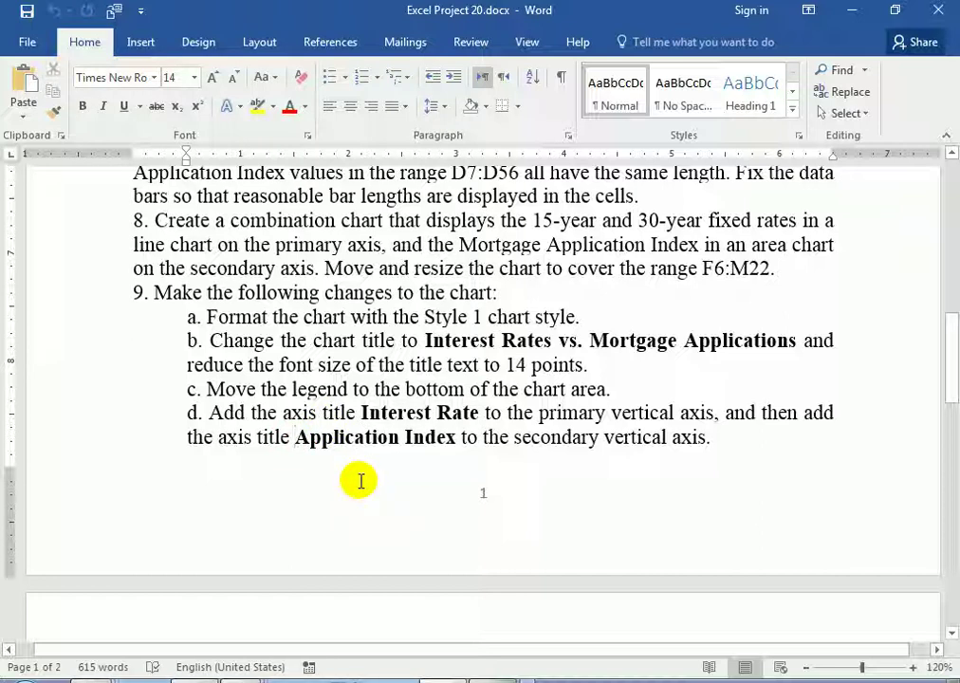
key("ctrl+shift+Right")
key("ctrl+shift+Right")
key("ctrl+c")
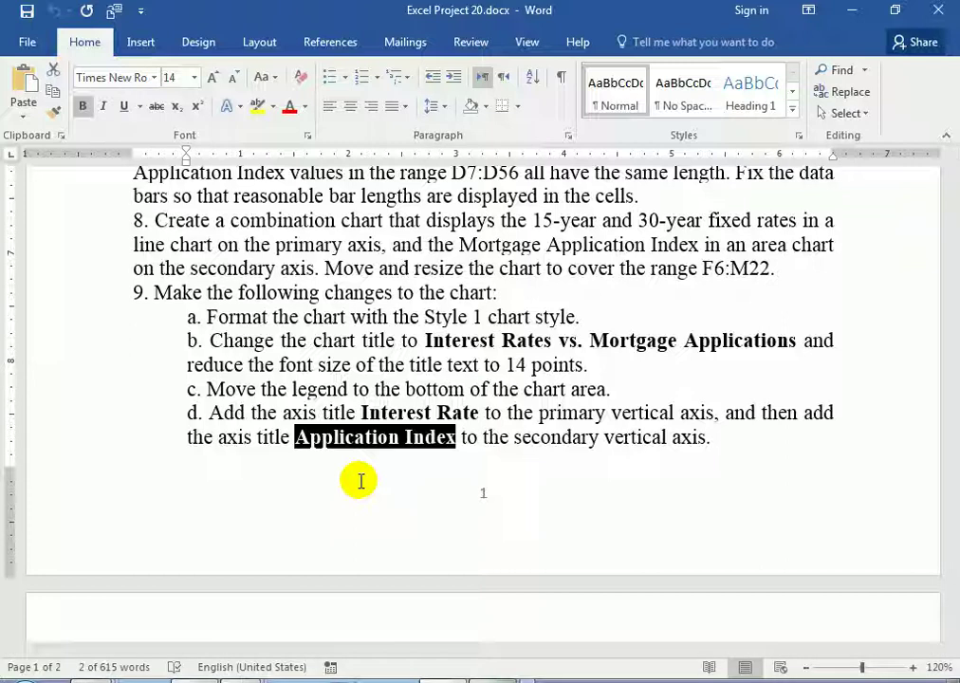
key("alt+Tab")
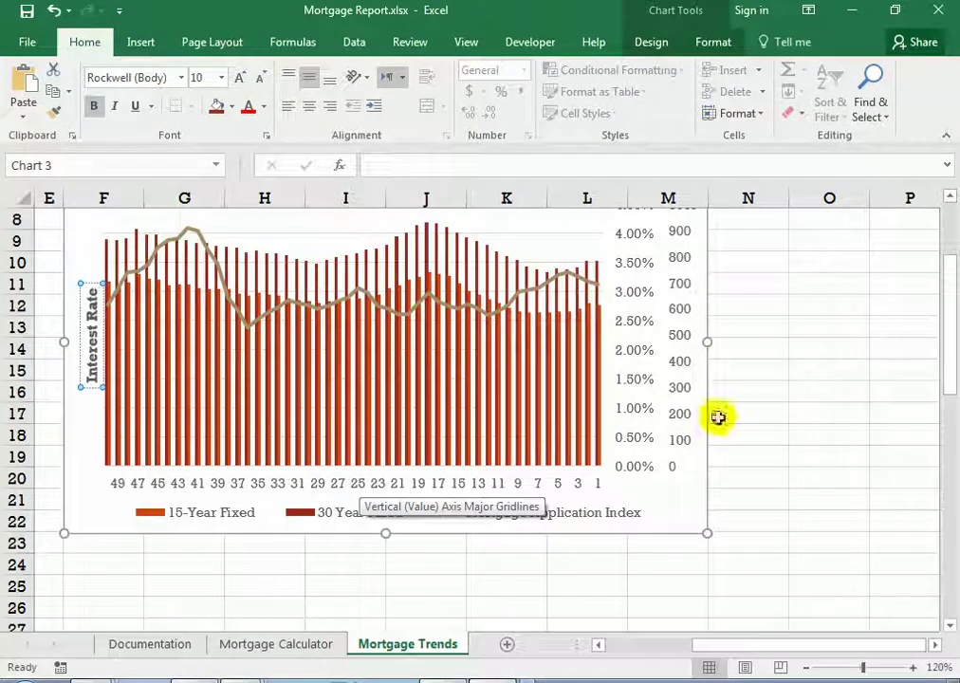
Add a secondary vertical axis title reading 'Application Index' to the chart.
left_click(738, 228)
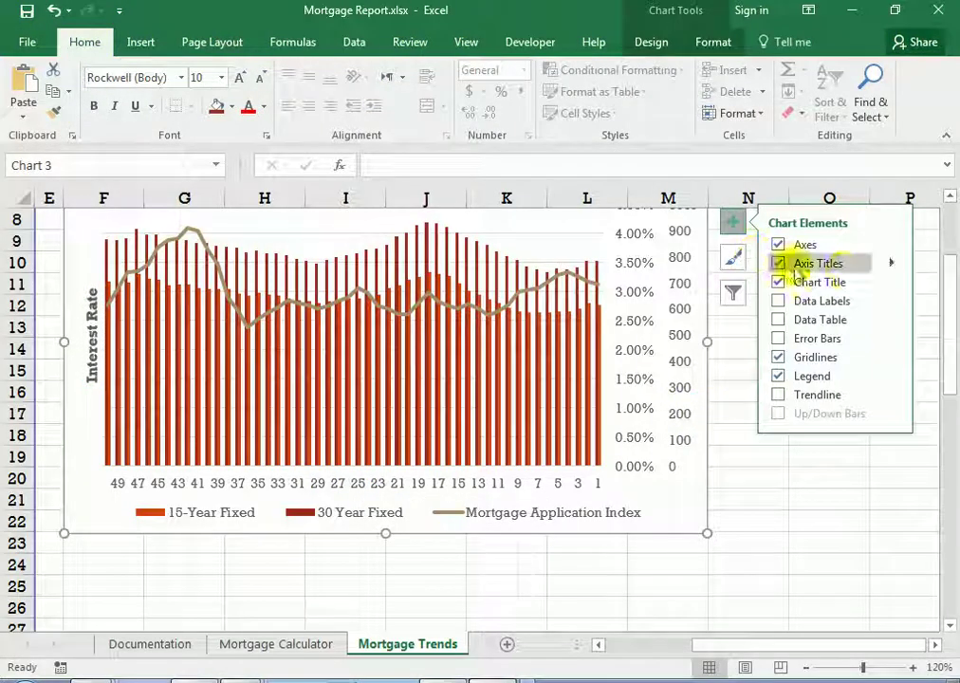
left_click(892, 264)
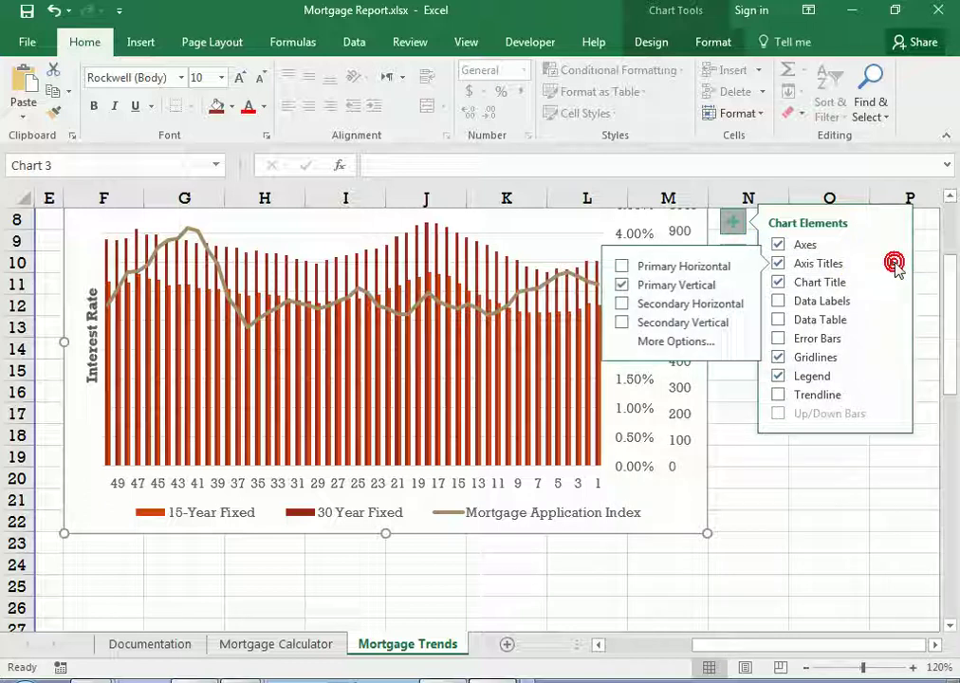
left_click(623, 325)
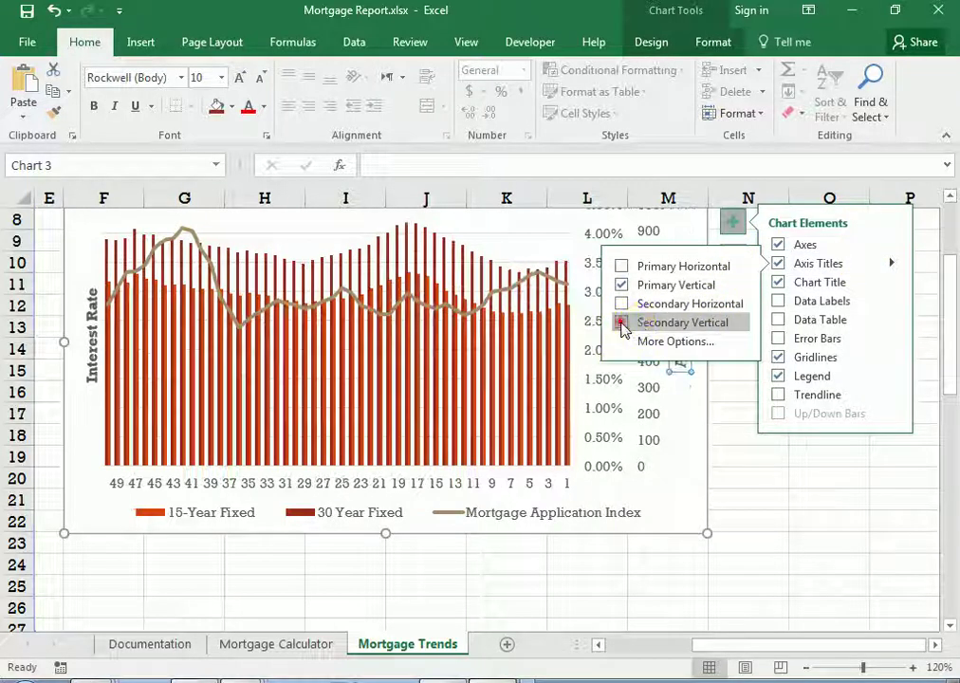
left_click(730, 435)
left_click(681, 353)
triple_click(681, 339)
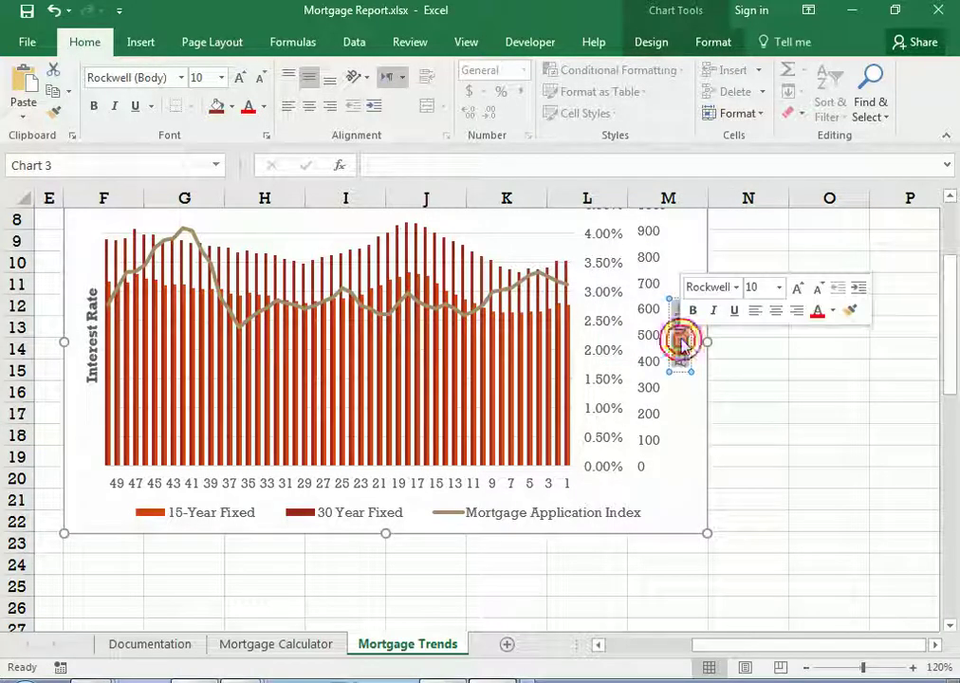
key("ctrl+v")
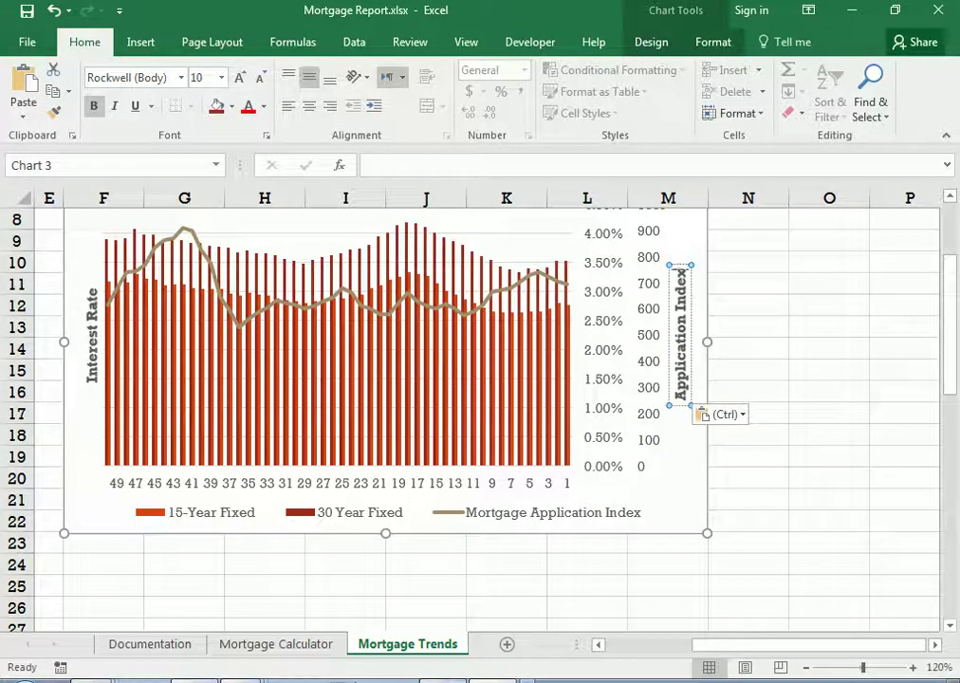
left_click(342, 679)
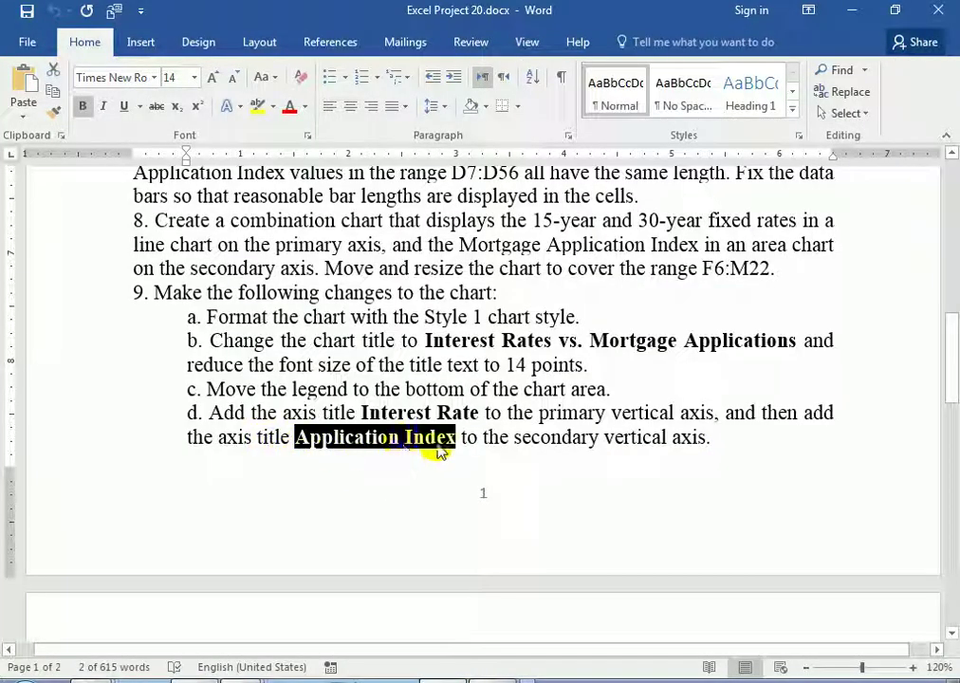
Read chart steps e–h in the Word instructions, starting with rotating the secondary axis title.
left_click(517, 438)
scroll(505, 429, "down", 1)
scroll(463, 427, "down", 3)
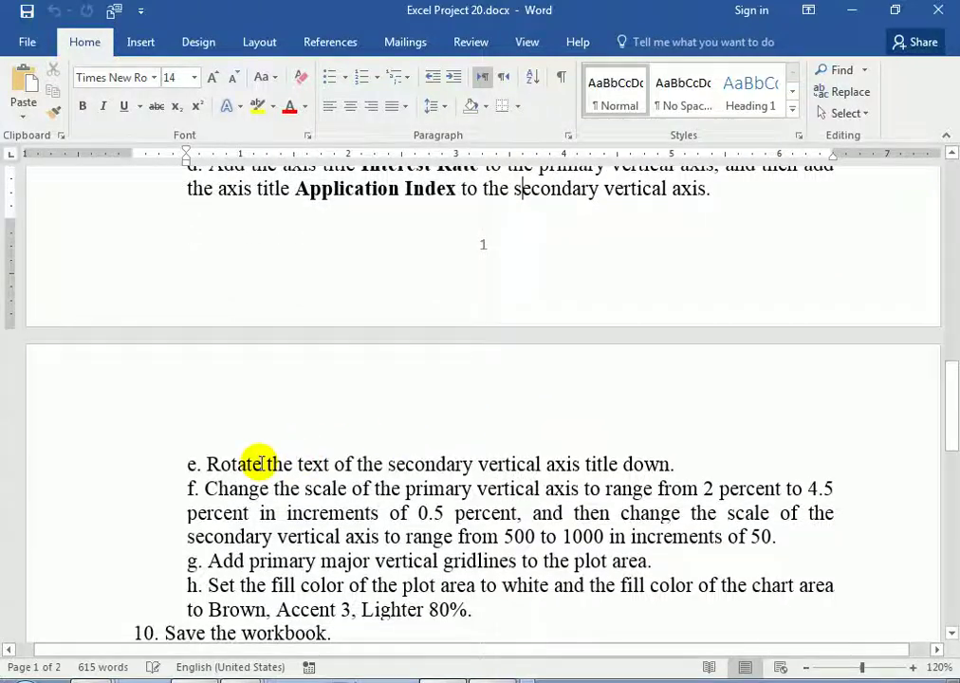
left_click(249, 463)
scroll(246, 446, "down", 1)
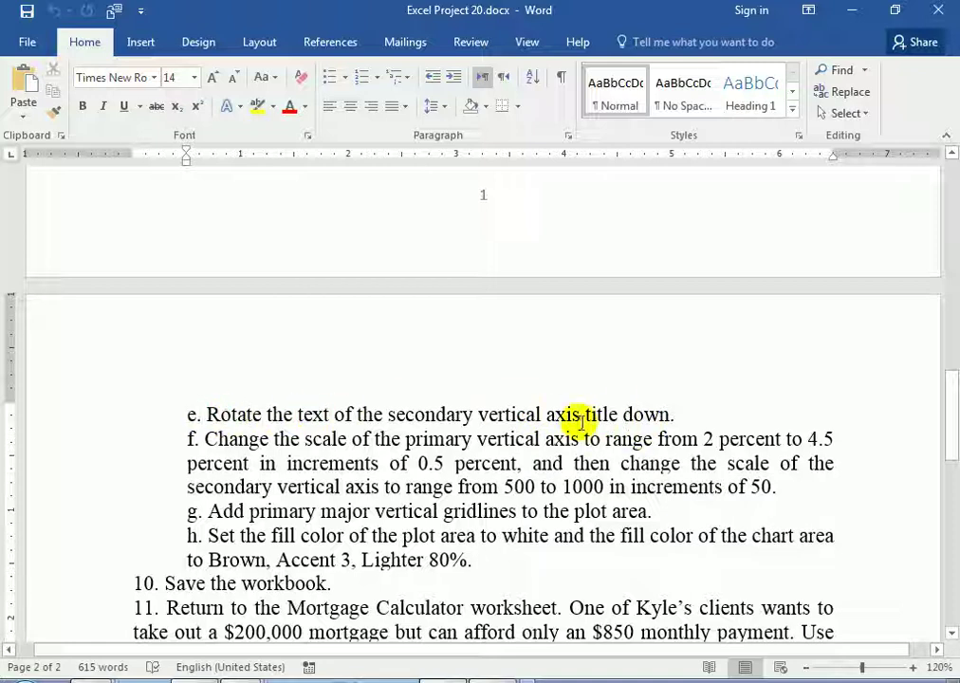
left_click(574, 415)
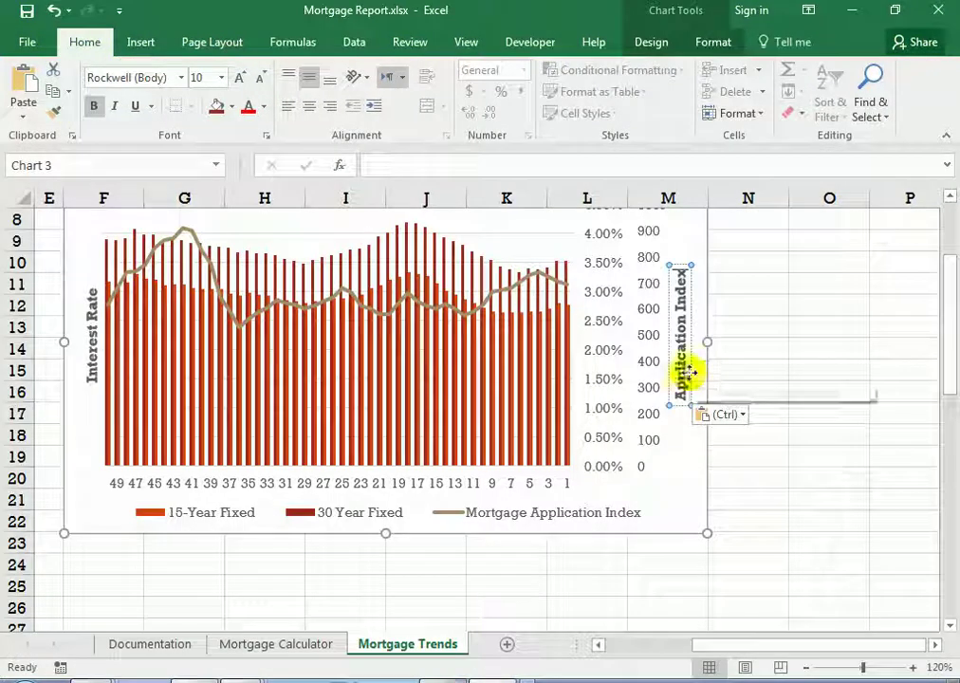
Set the Application Index axis title's orientation to Rotate Text Down from Home > Orientation.
left_click(710, 45)
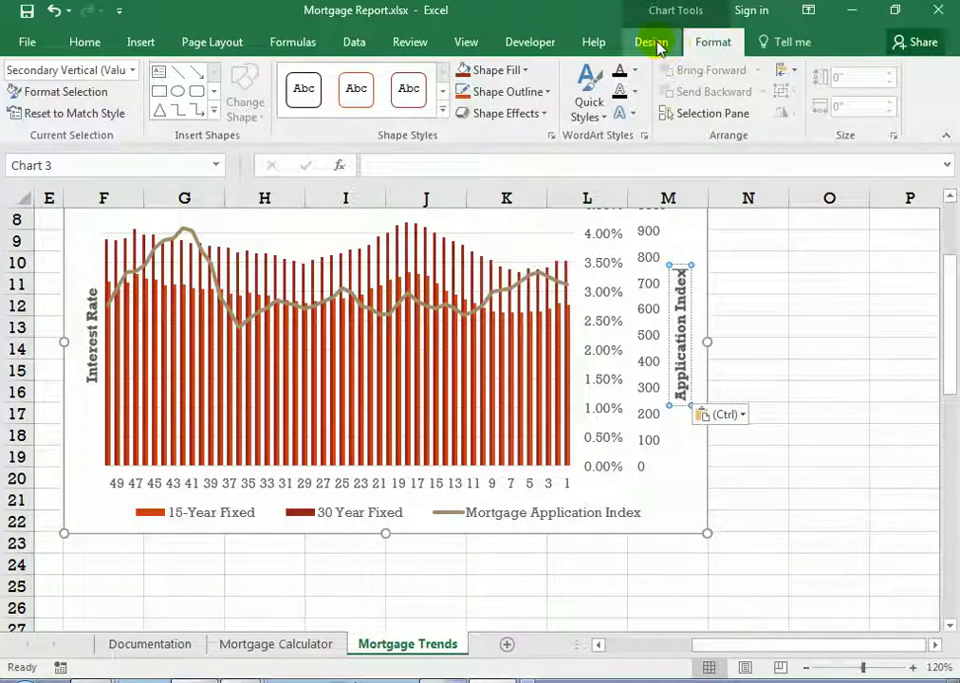
left_click(655, 45)
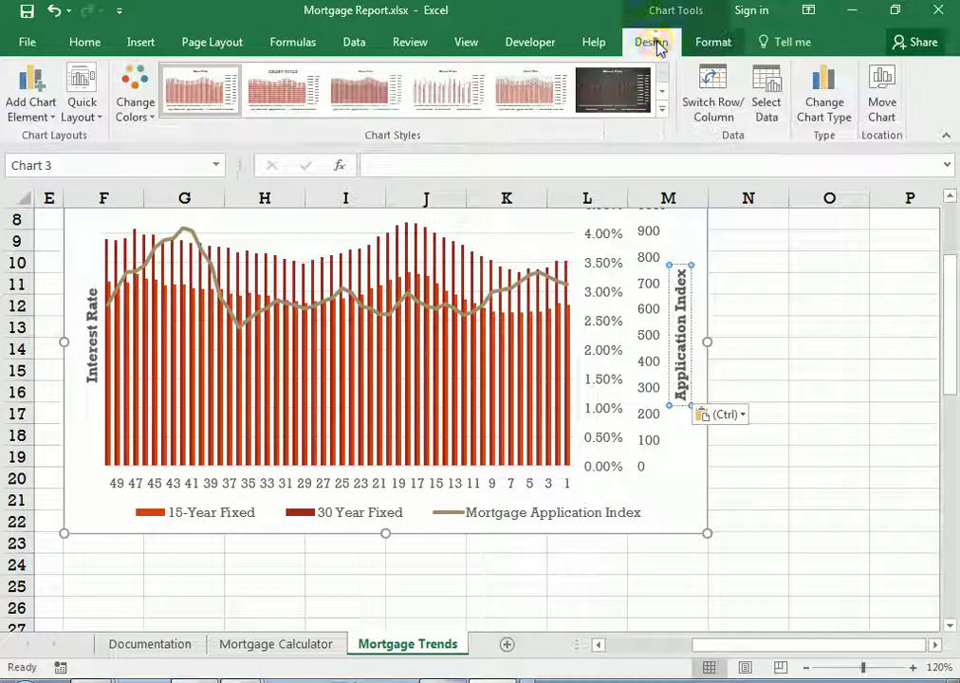
left_click(87, 42)
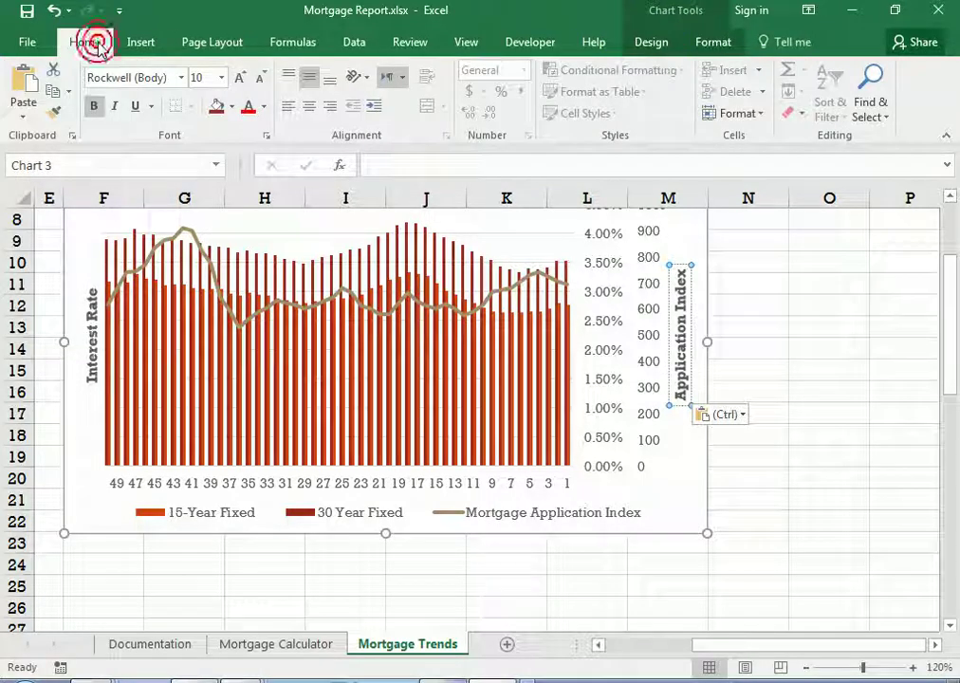
left_click(368, 80)
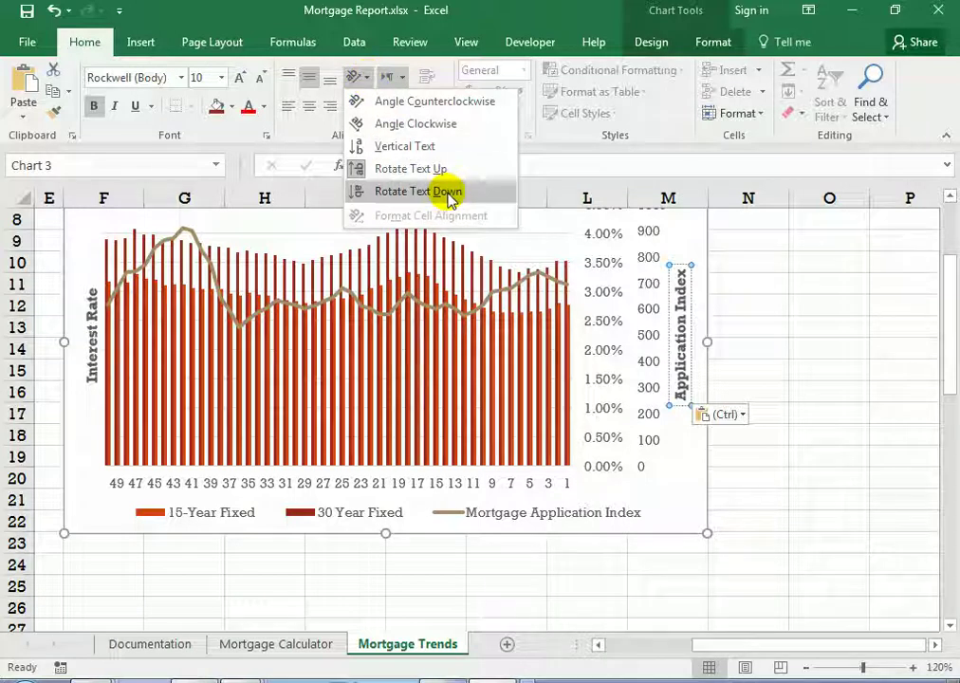
left_click(450, 194)
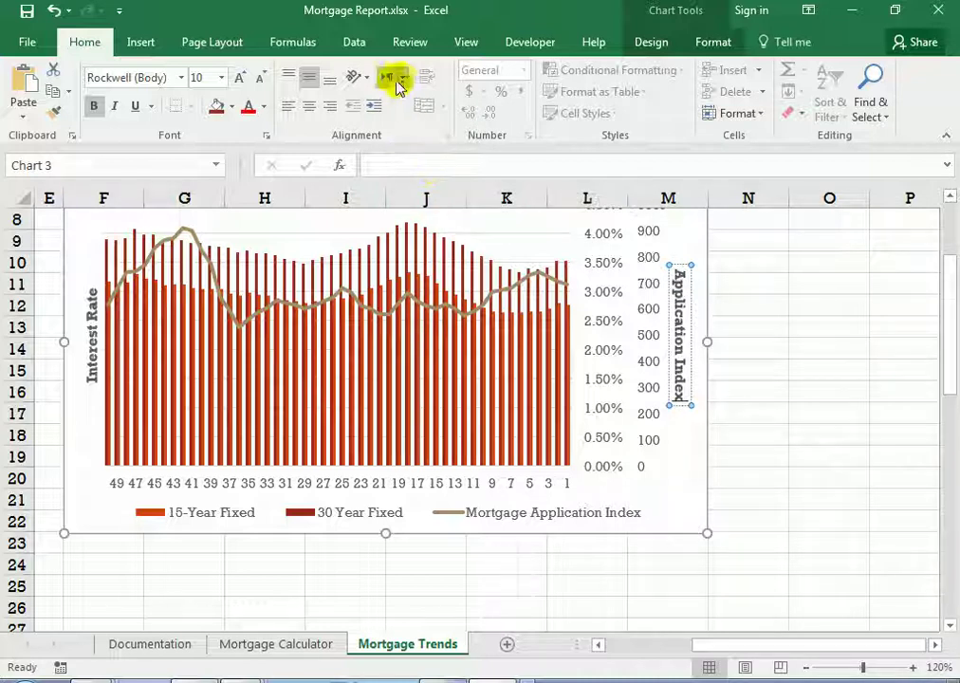
left_click(362, 78)
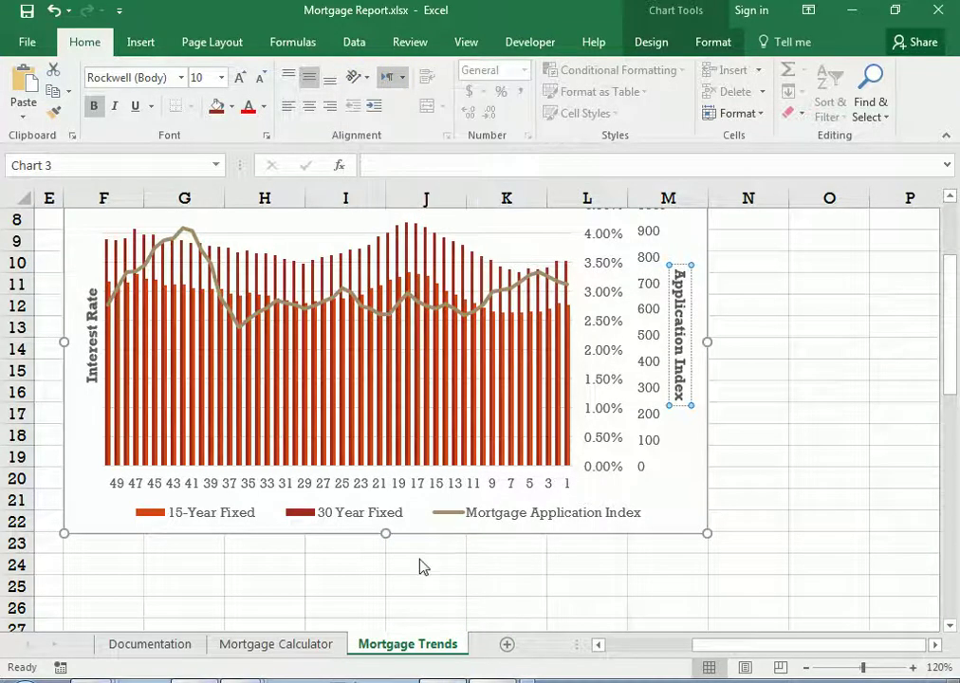
key("alt+Tab")
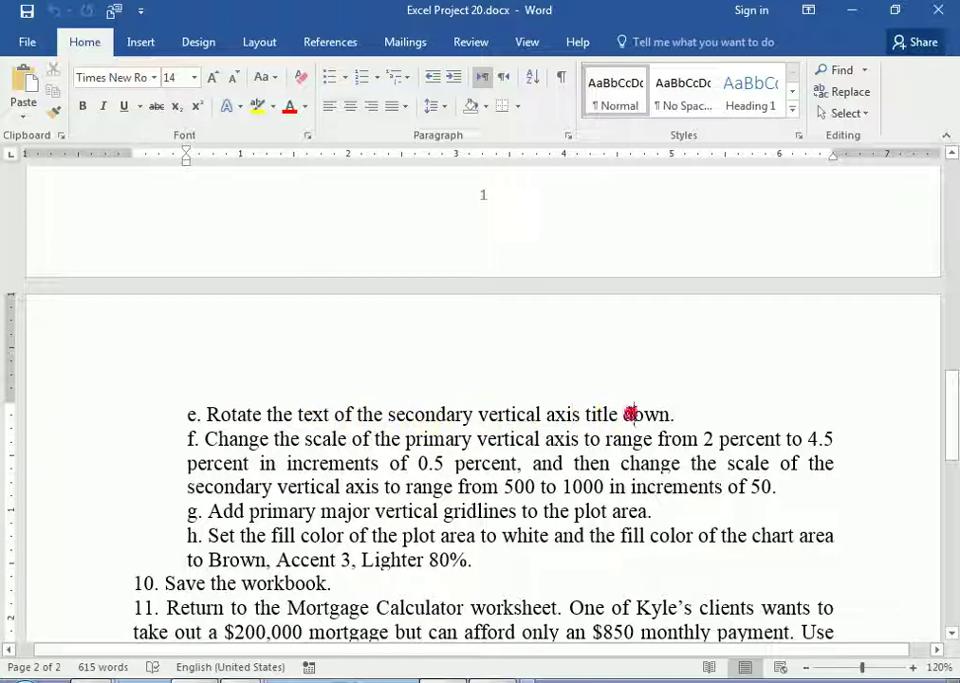
Read step f in Word on rescaling both vertical axes, including the 2% value.
left_click(246, 436)
scroll(316, 400, "down", 1)
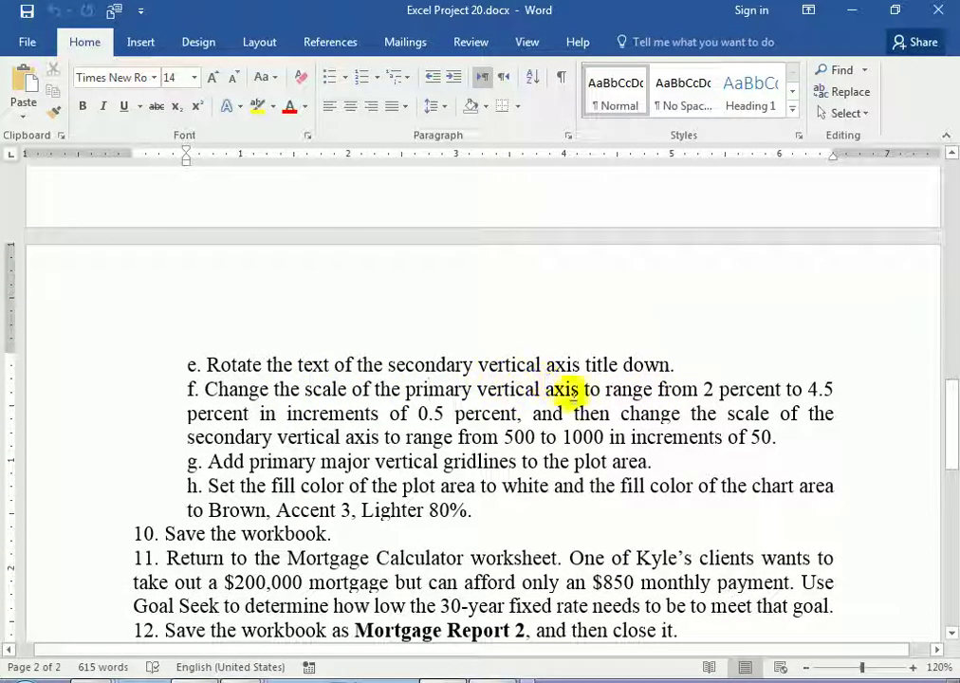
left_click(707, 389)
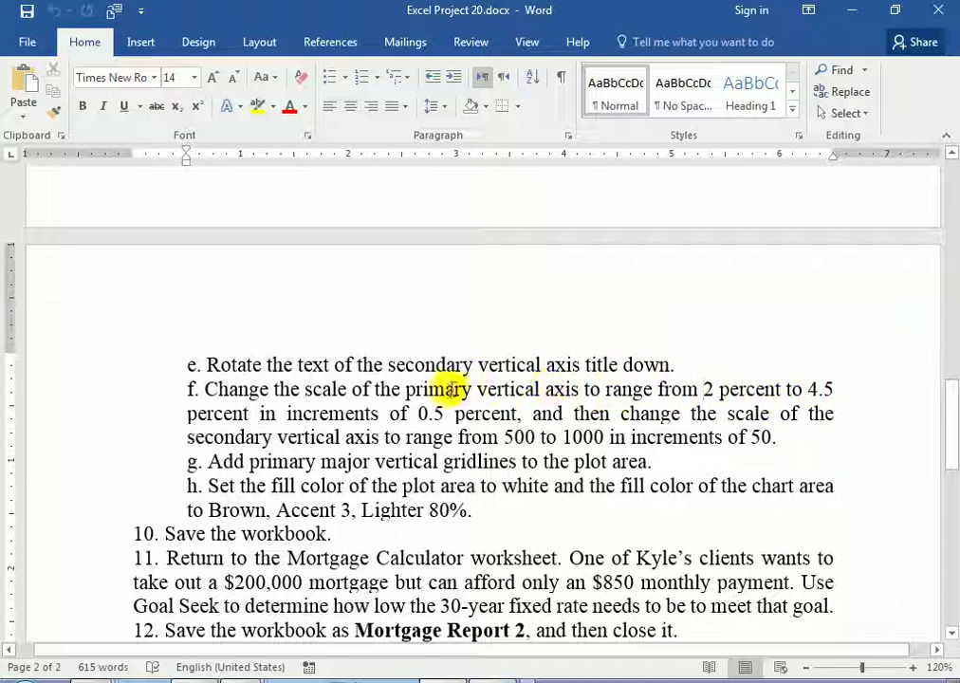
left_click(313, 389)
scroll(312, 384, "down", 1)
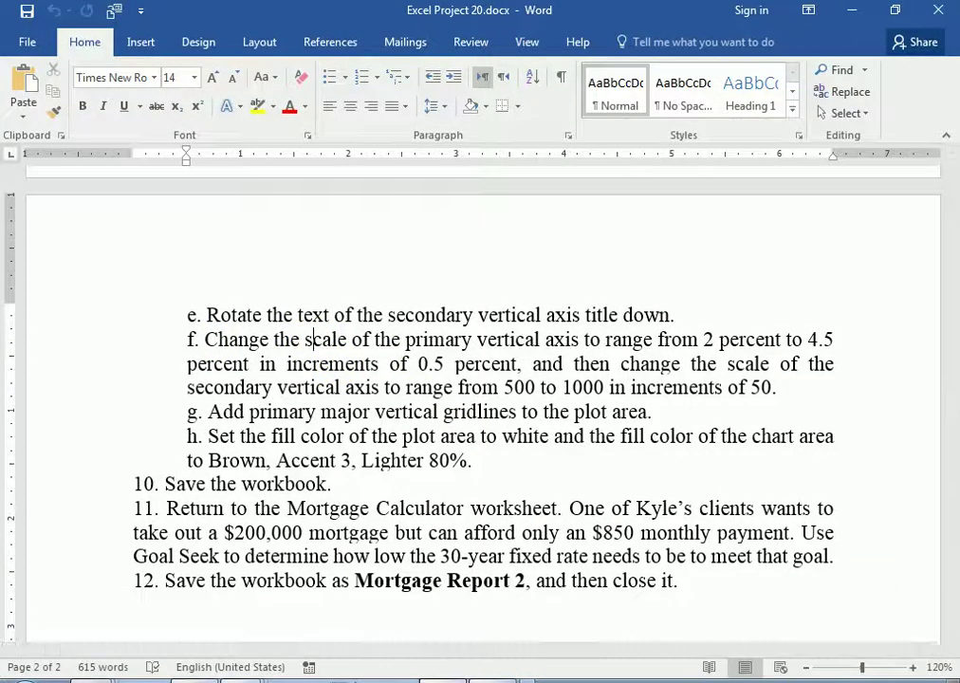
Back in the Mortgage Report workbook, select the chart and show its Chart Elements list.
left_click(503, 682)
left_click(560, 463)
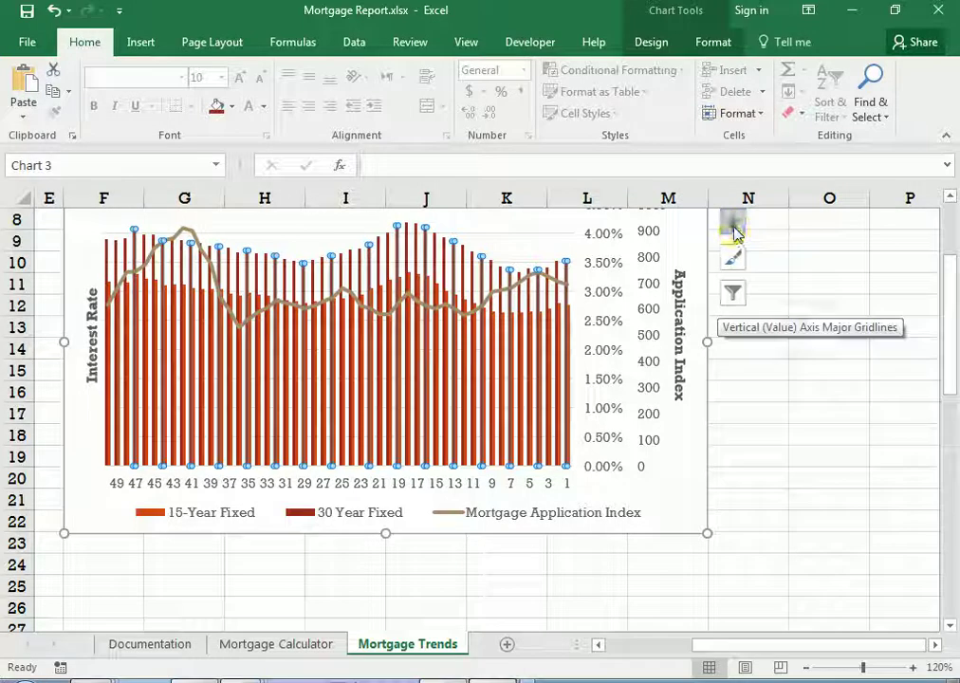
left_click(732, 224)
Open the Format Axis pane through Chart Elements > Axes > More Options and widen it.
left_click(892, 245)
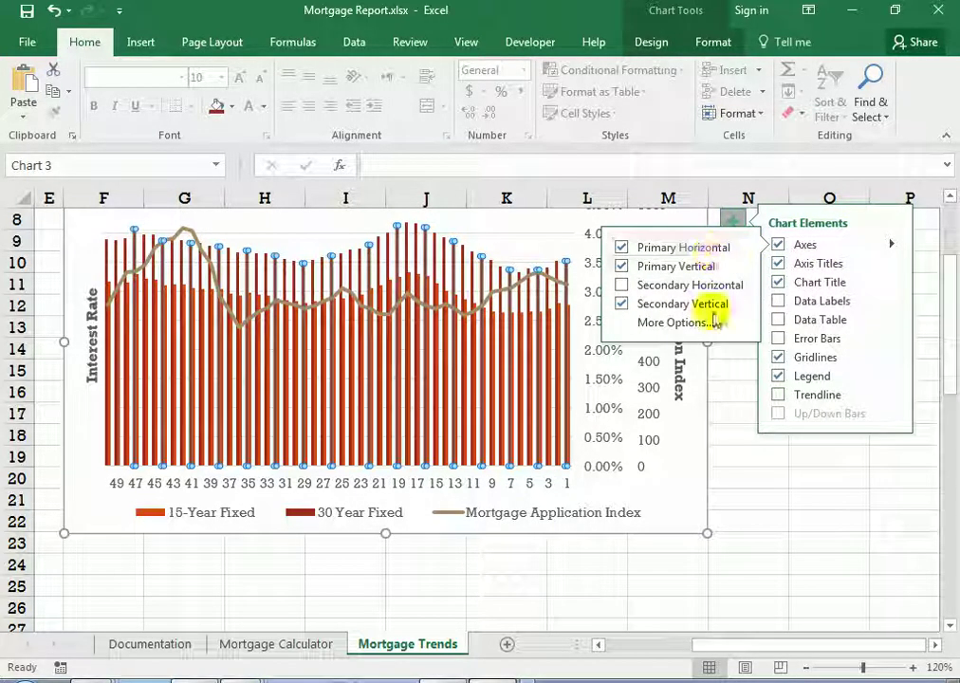
left_click(712, 283)
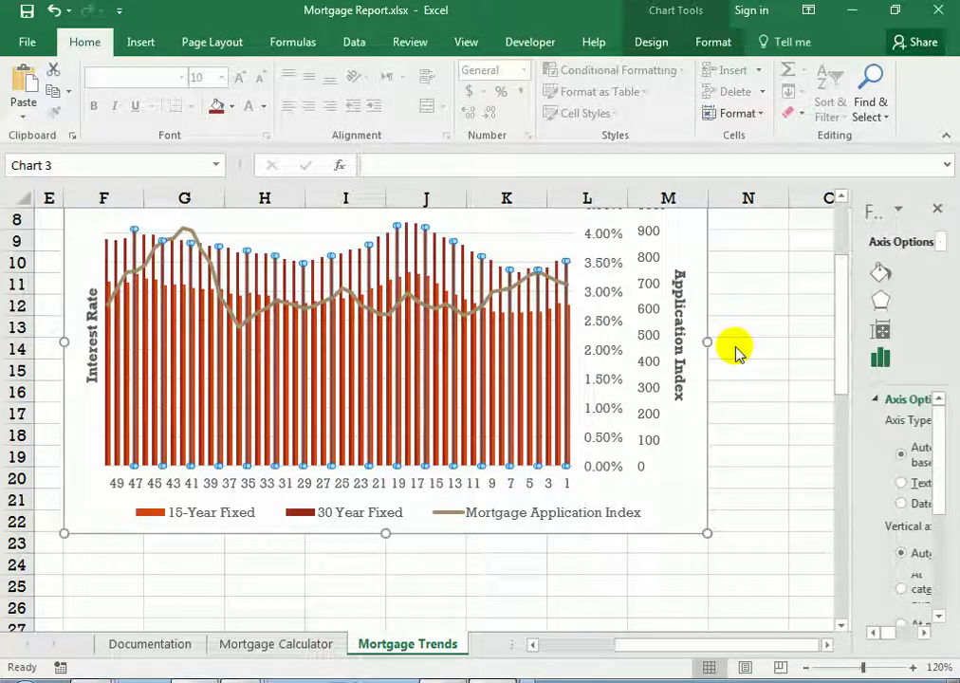
left_click_drag(851, 330, 690, 330)
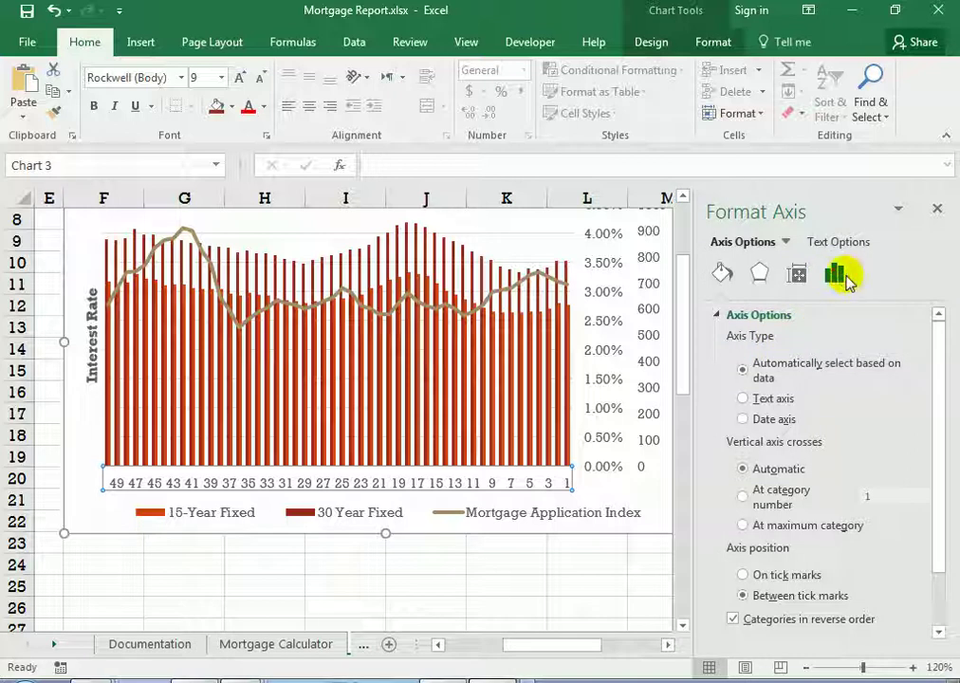
left_click(845, 276)
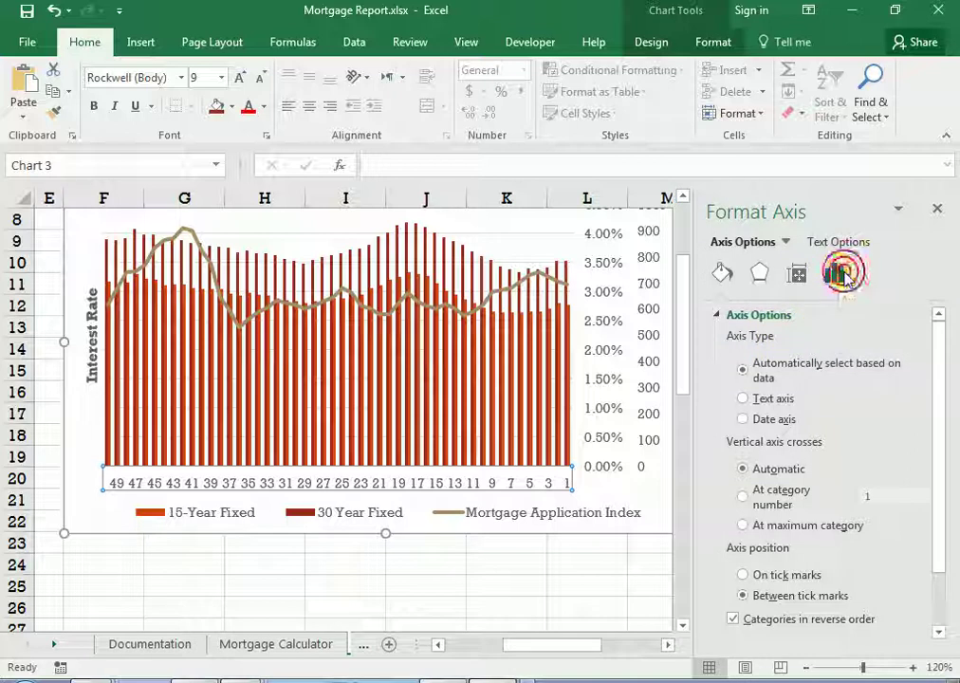
left_click(716, 315)
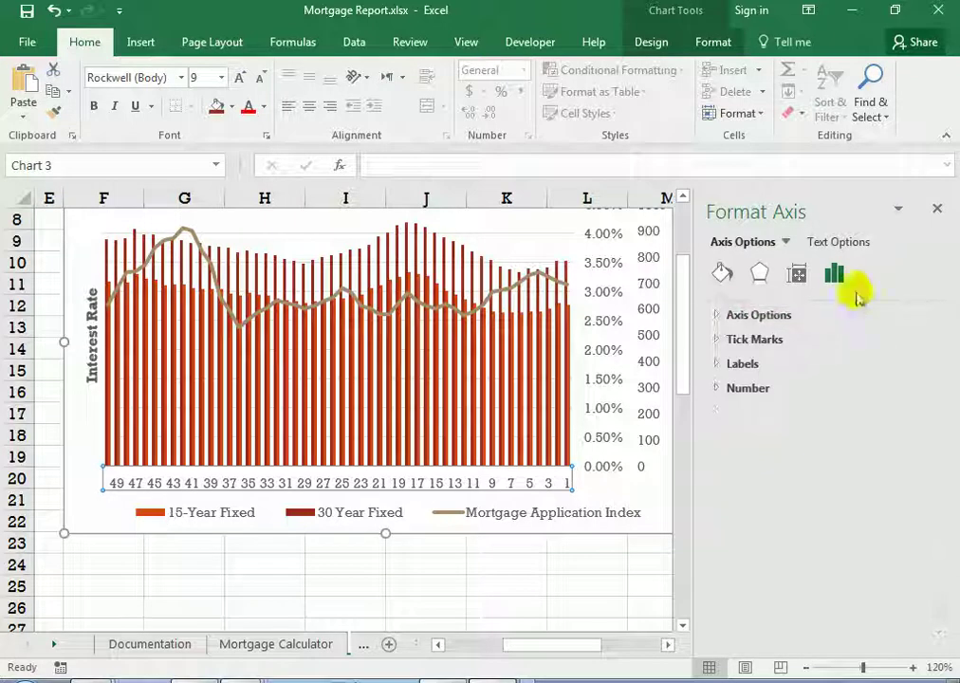
left_click(844, 282)
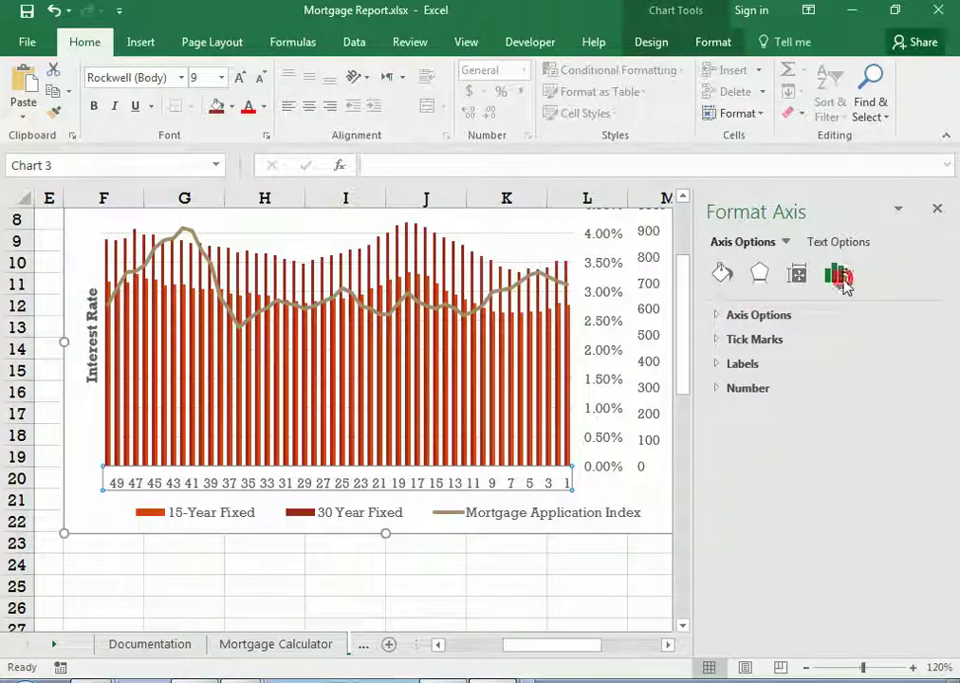
Select the 15-Year Fixed bar series, rechecking the Word instructions before returning.
left_click(569, 323)
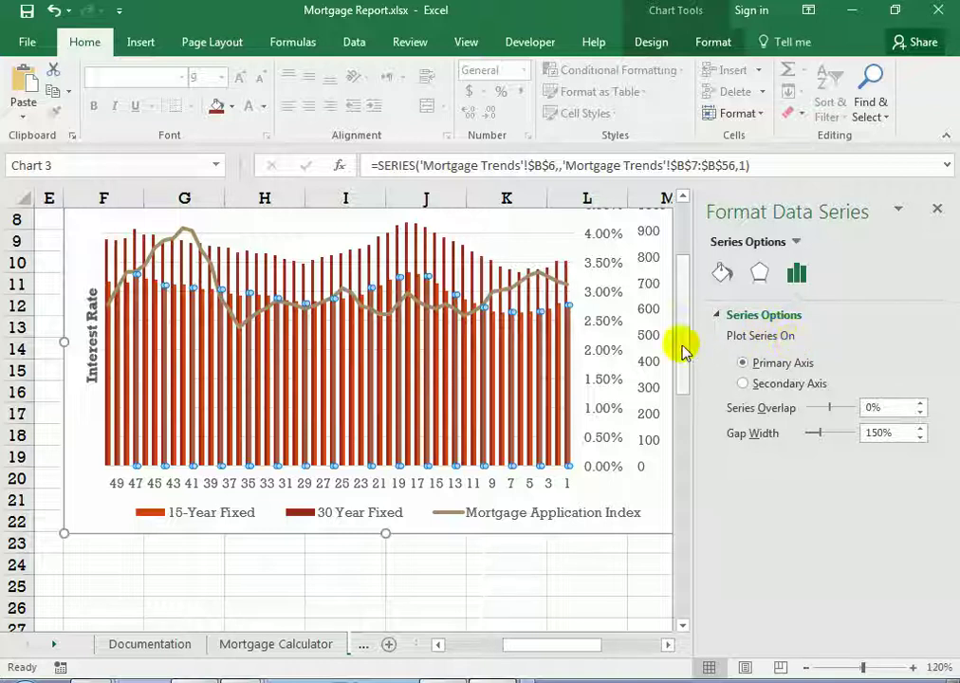
key("alt+Tab")
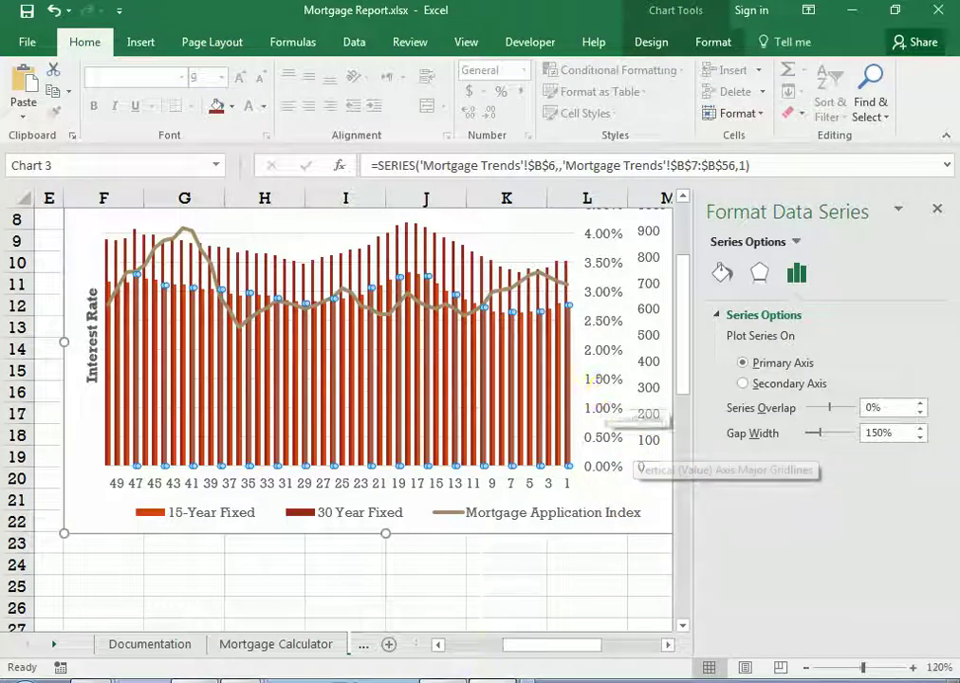
left_click(479, 676)
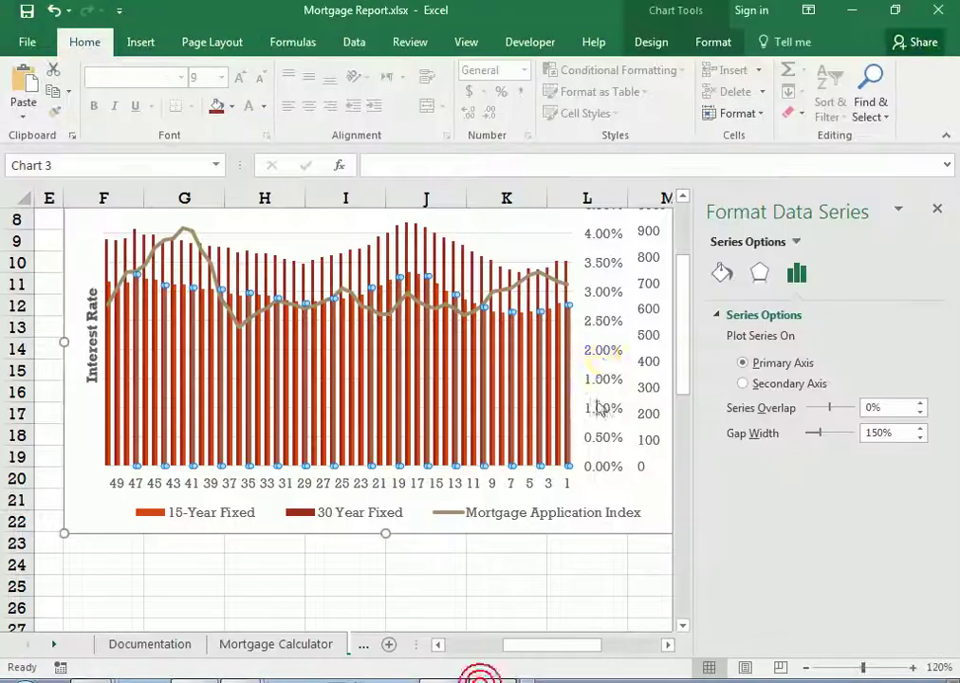
Select the primary Interest Rate axis and begin editing its bounds in Axis Options.
left_click(603, 408)
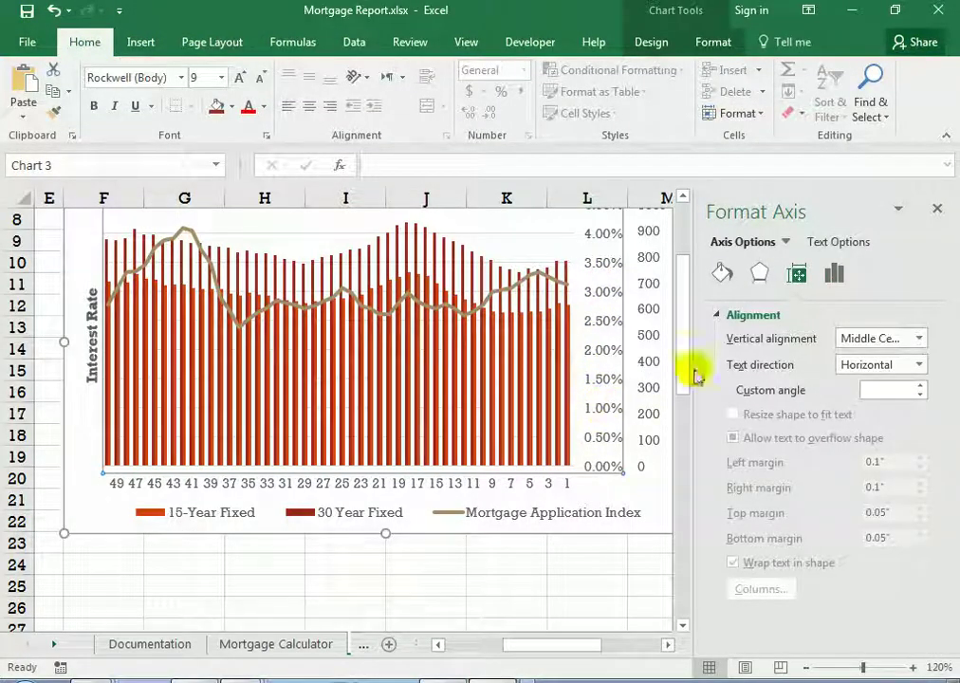
left_click(836, 274)
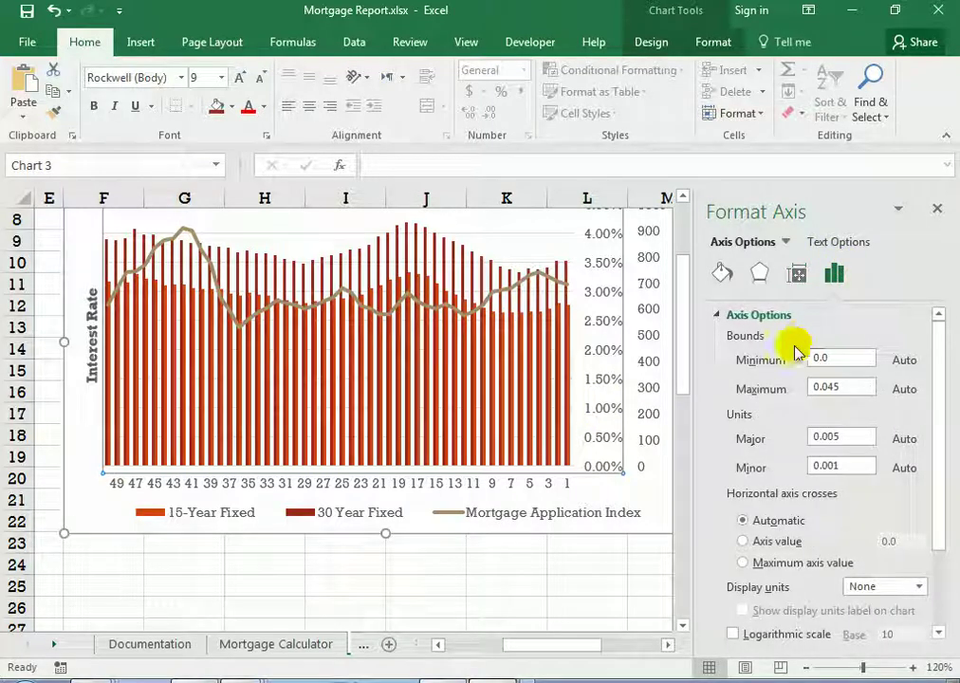
left_click_drag(851, 357, 809, 360)
type("0.2")
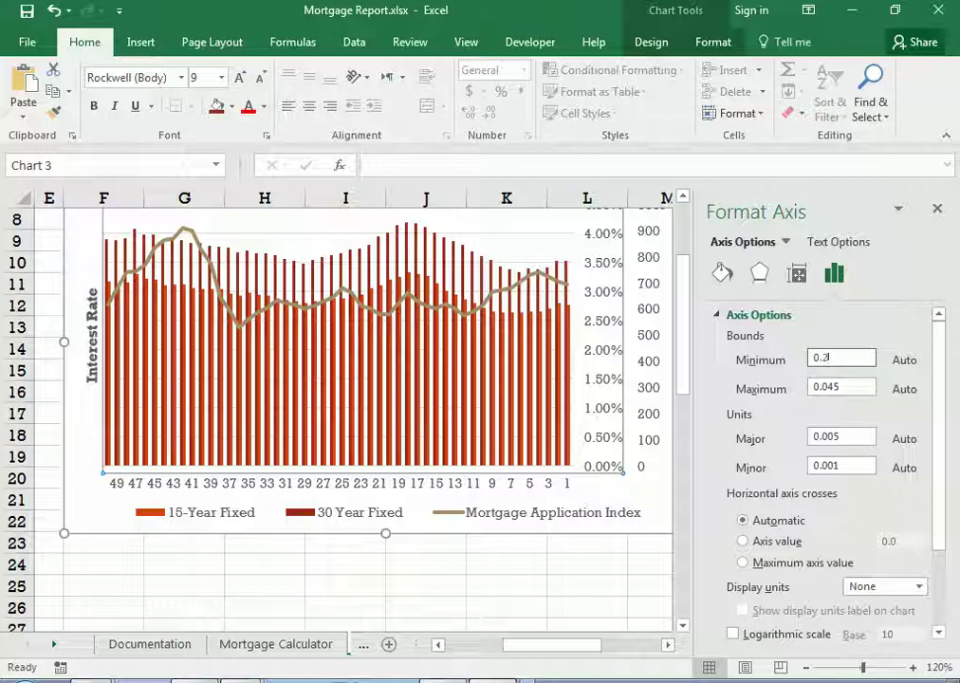
double_click(827, 388)
type("0.4")
type("00")
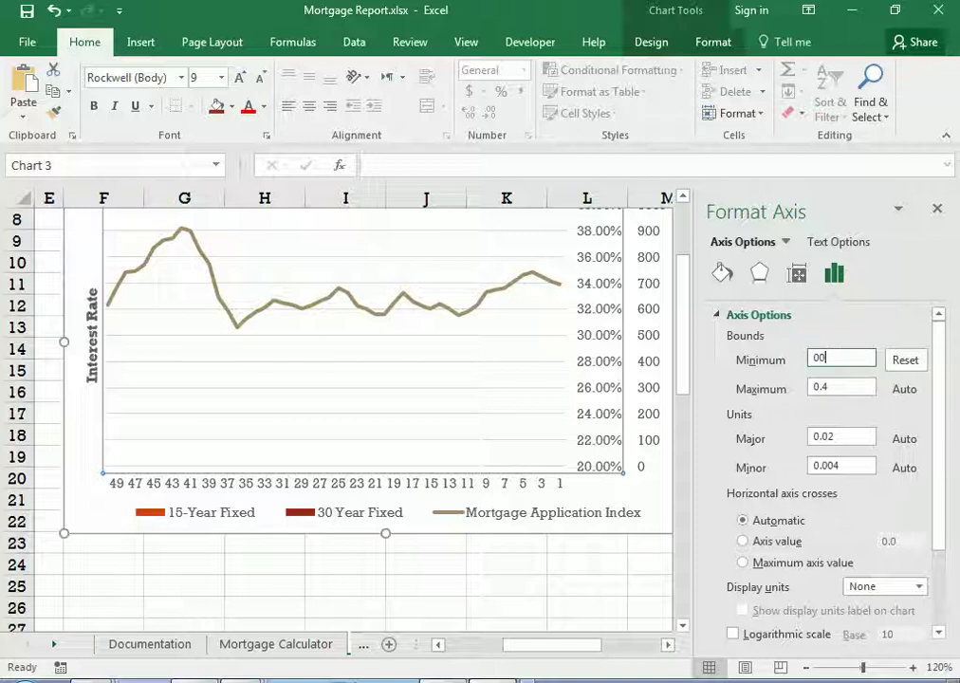
left_click(847, 383)
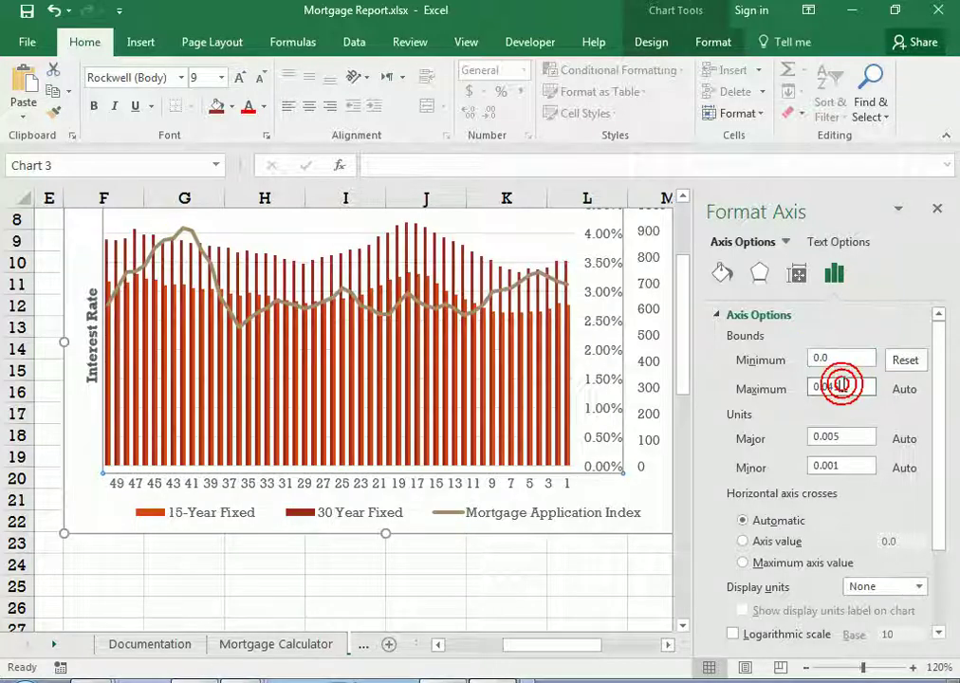
mouse_move(444, 680)
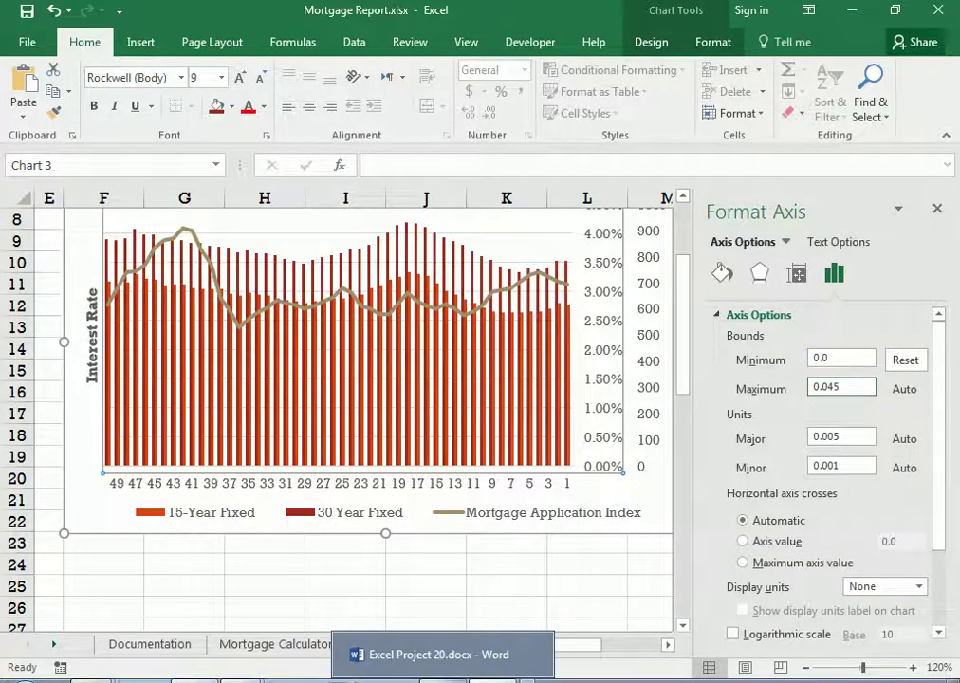
left_click(438, 655)
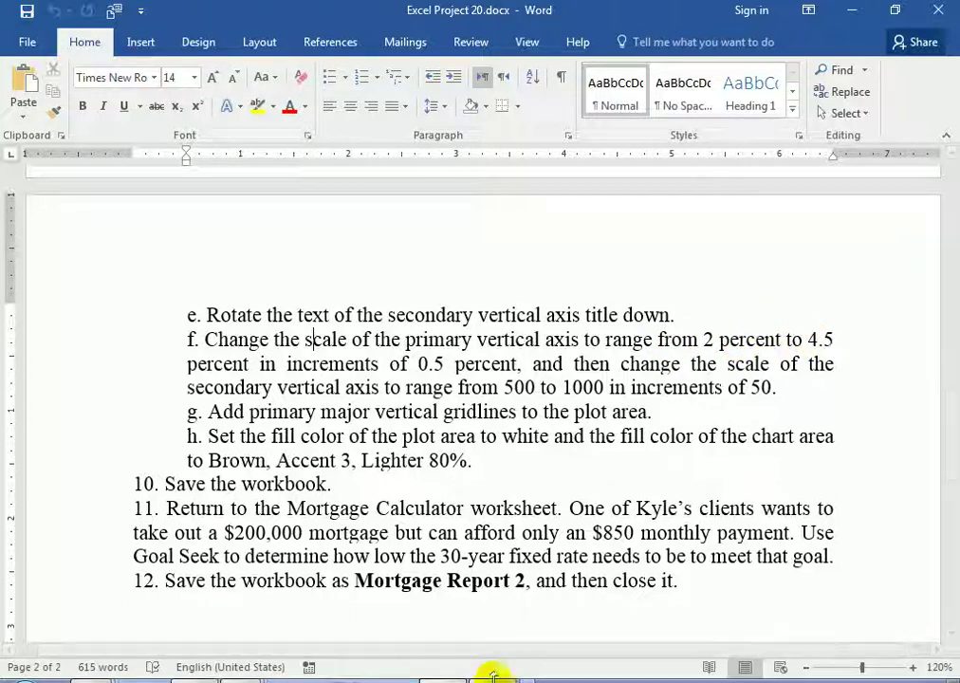
Set the primary axis Minimum bound to 0.02 (2%).
key("alt+Tab")
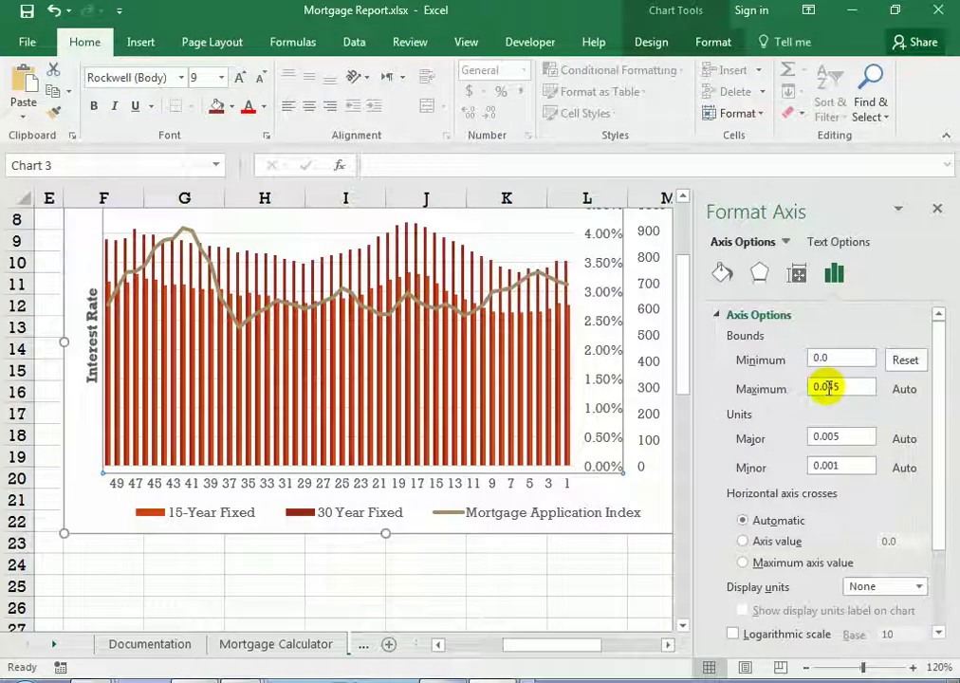
scroll(683, 296, "up", 1)
left_click_drag(815, 356, 831, 355)
type("0.02")
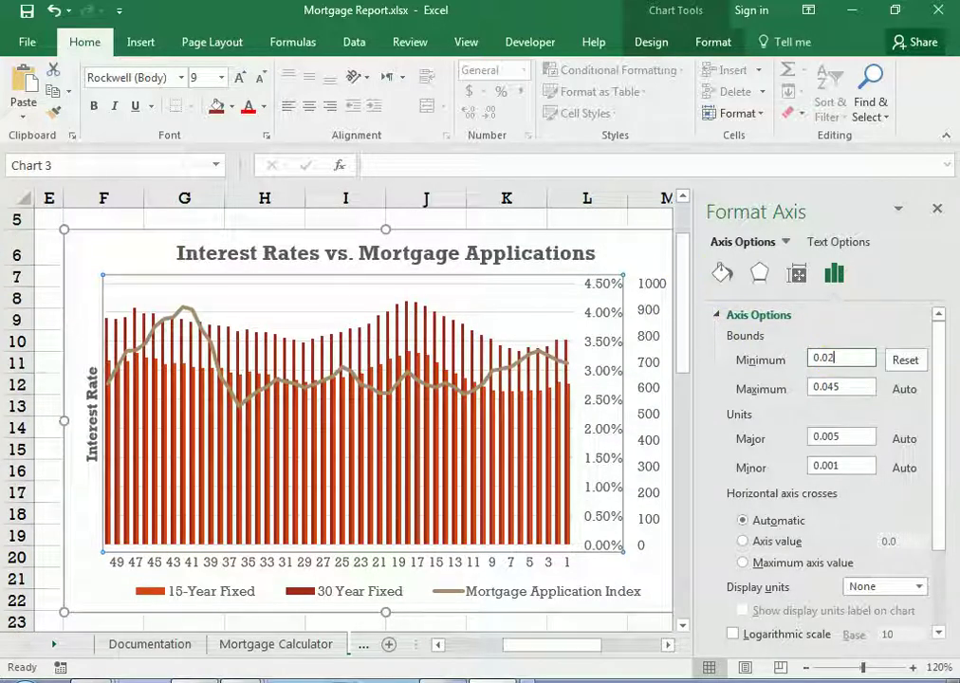
left_click(838, 384)
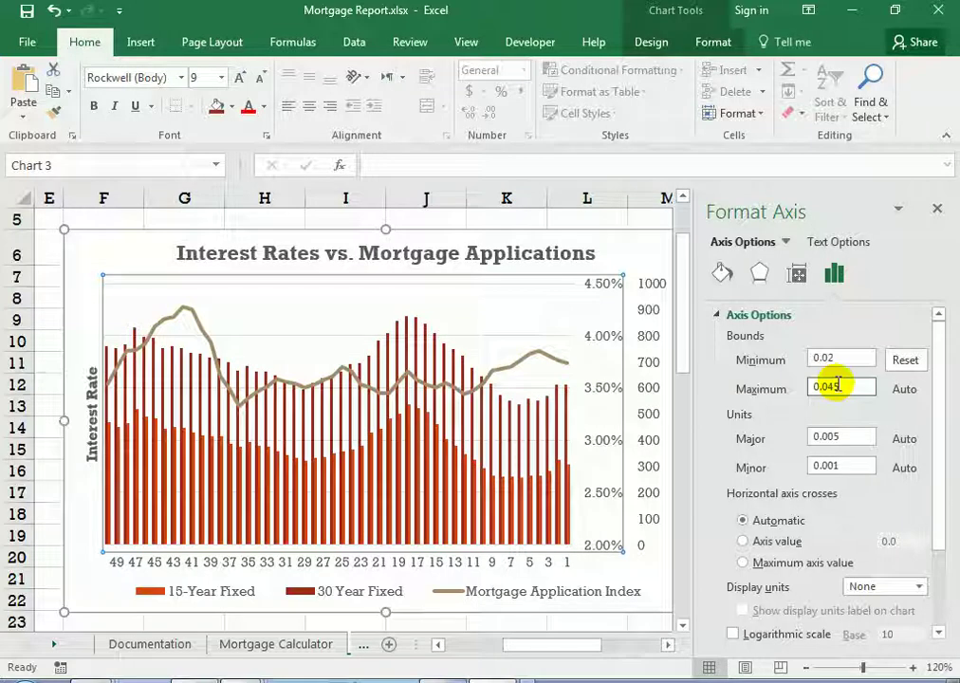
left_click(830, 355)
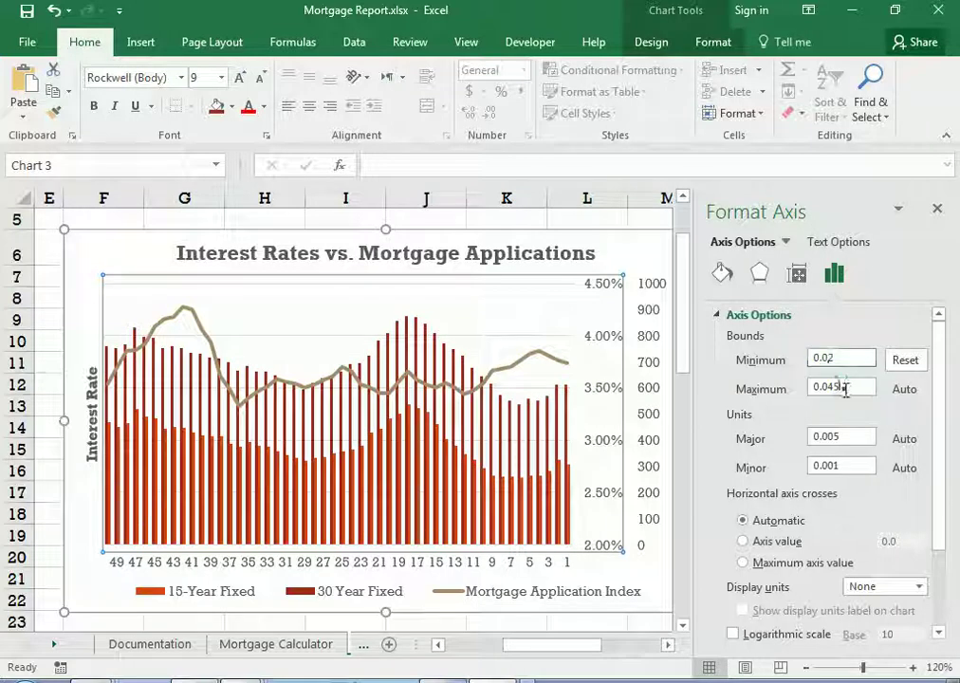
Verify the primary axis Major unit of 0.005 against the Word instructions.
key("alt+Tab")
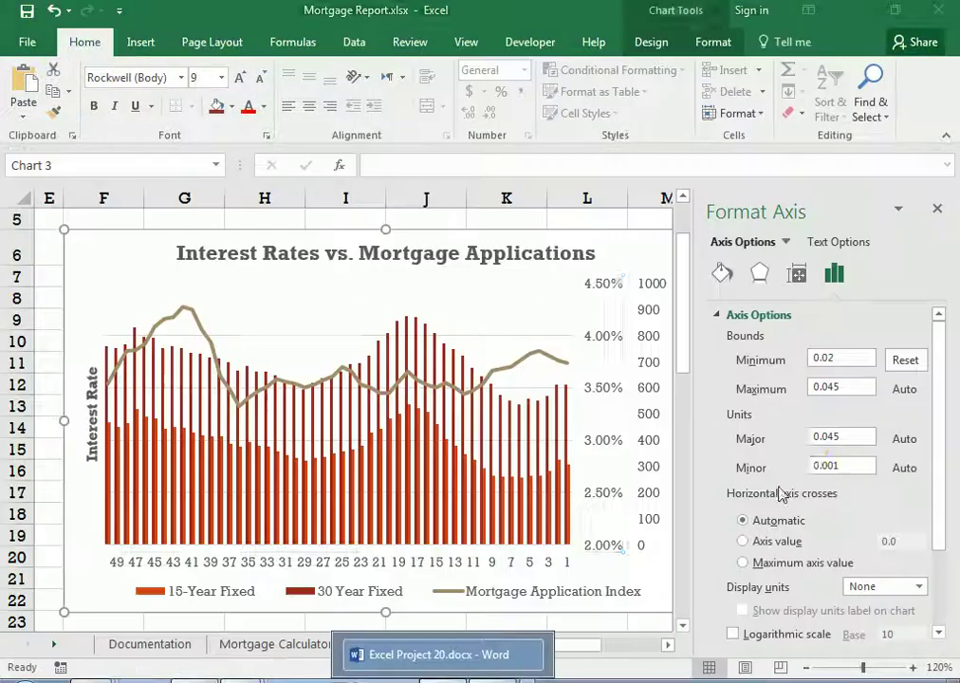
key("alt+Tab")
left_click(830, 438)
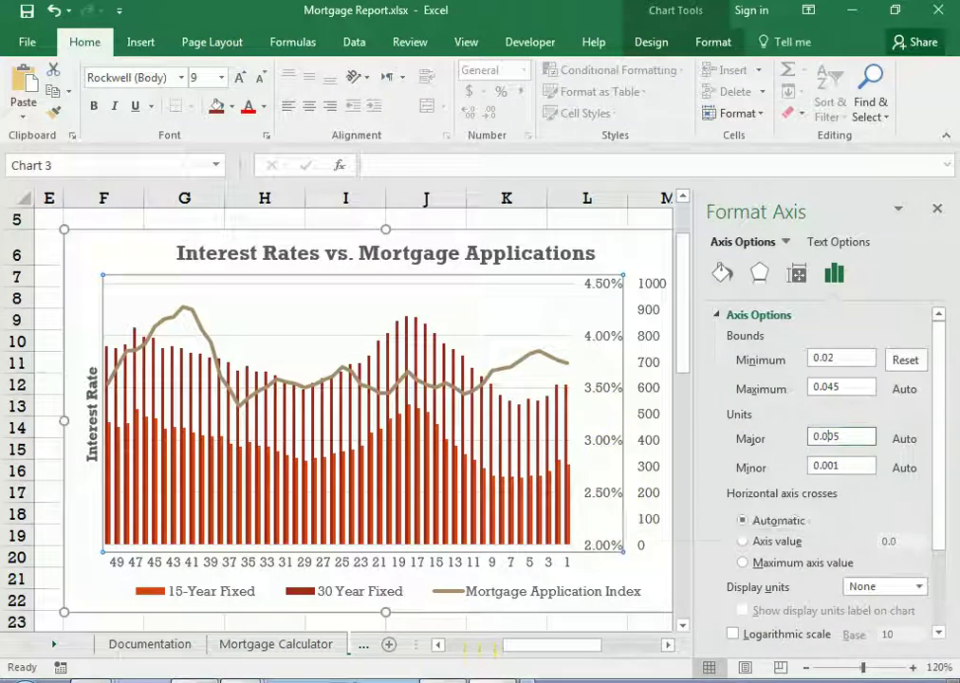
key("alt+Tab")
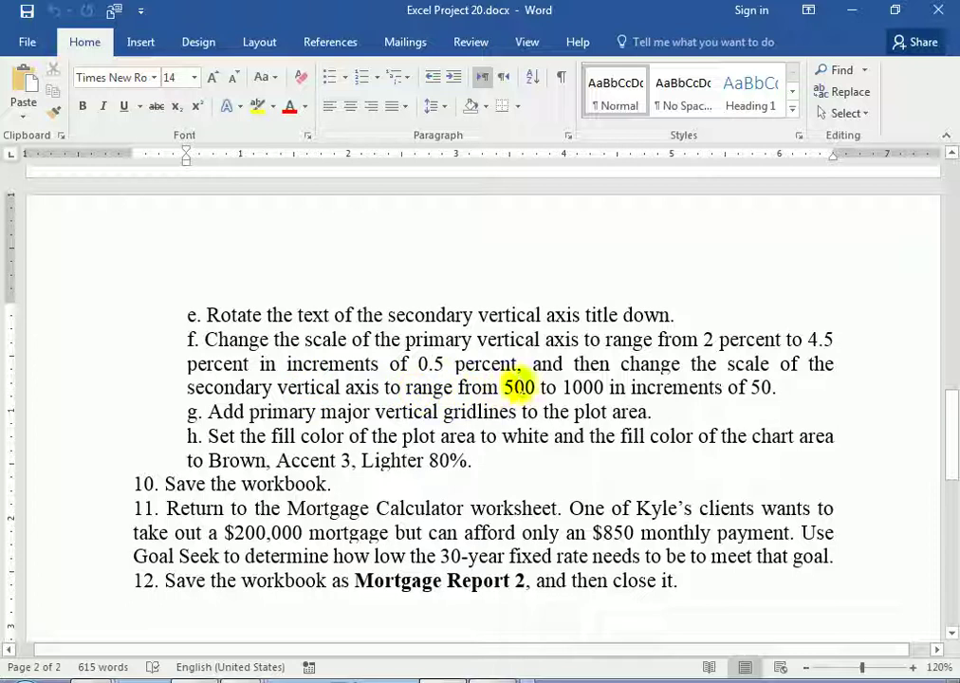
key("alt+Tab")
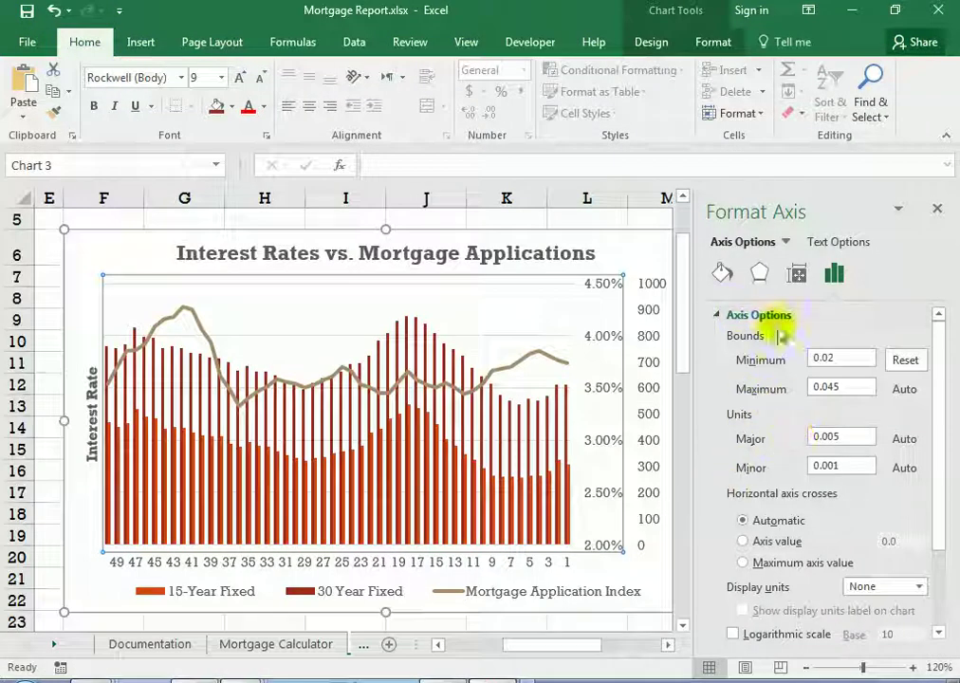
Set the secondary Application Index axis Minimum to 500, giving a 500–950 scale.
mouse_move(936, 351)
left_mouse_down()
mouse_move(937, 469)
mouse_move(935, 316)
left_mouse_up()
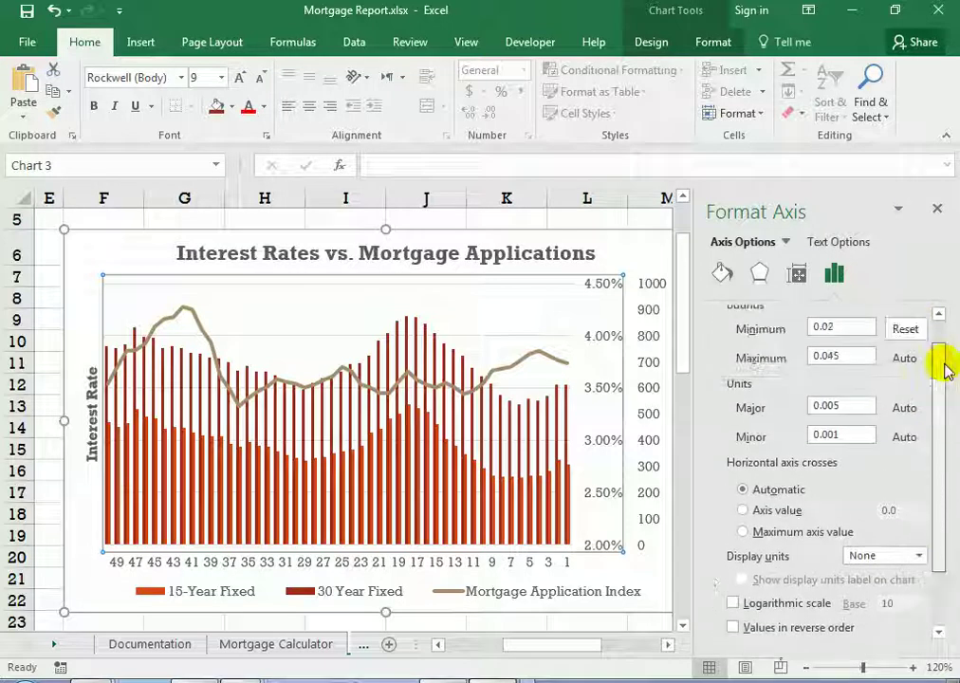
left_click(657, 313)
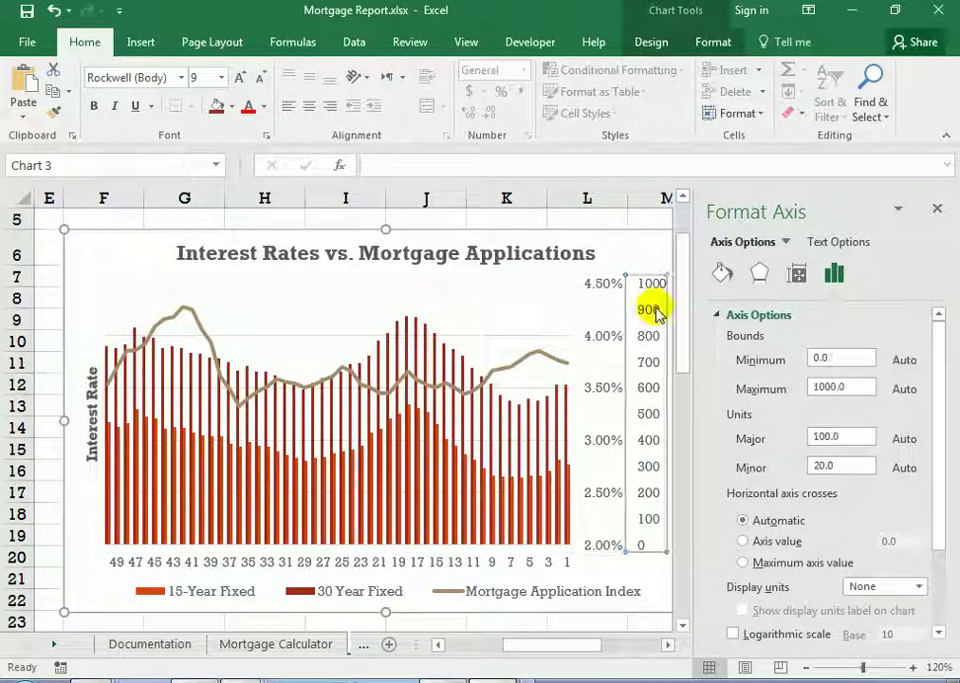
left_click(834, 359)
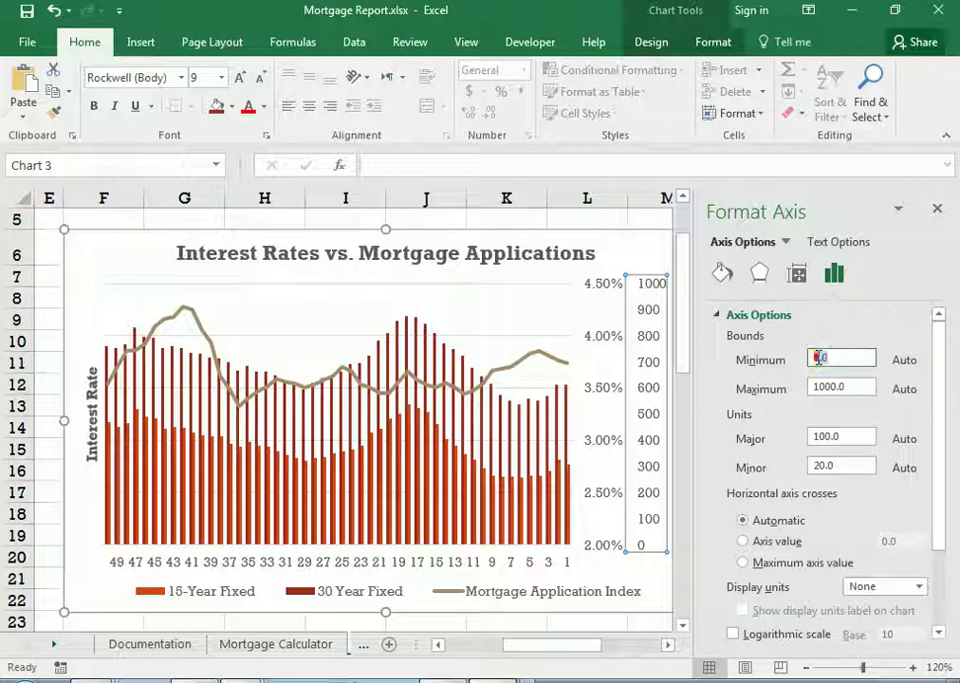
type("500")
left_click(822, 384)
type("950")
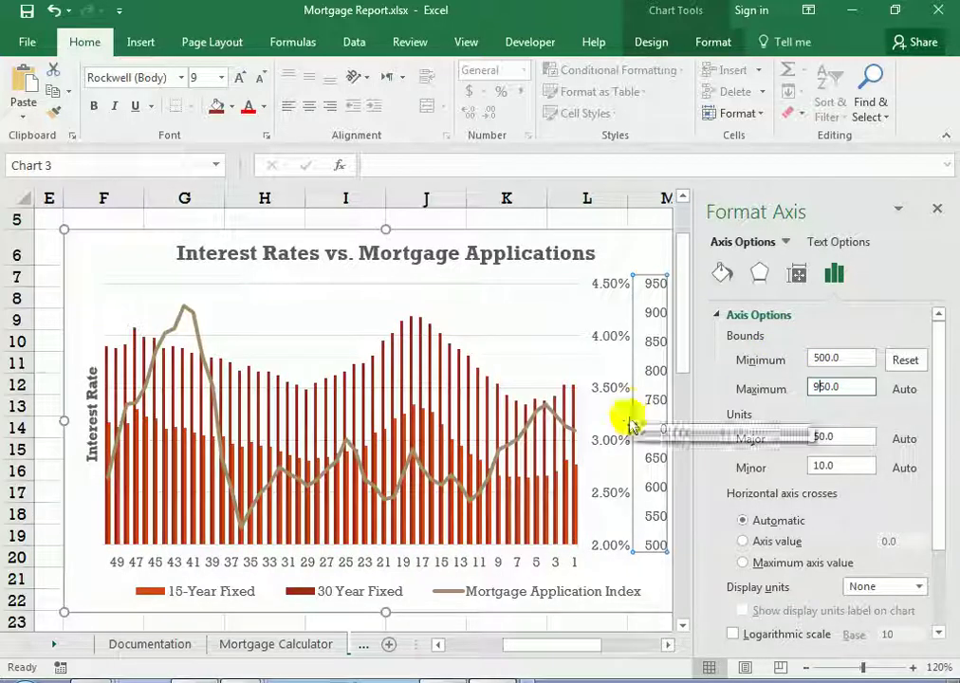
left_click(446, 679)
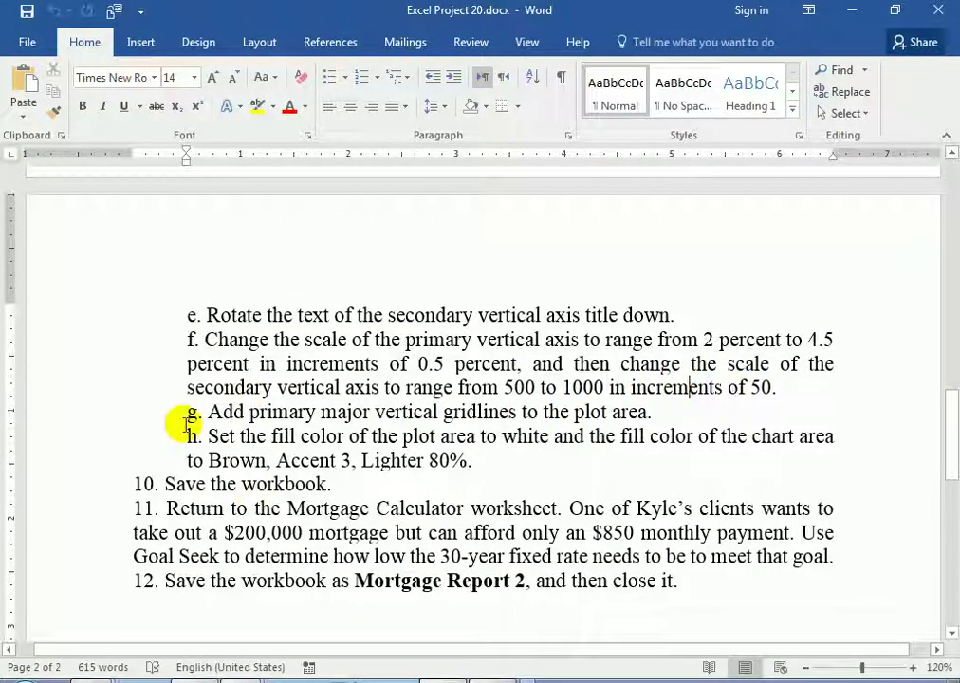
mouse_move(414, 676)
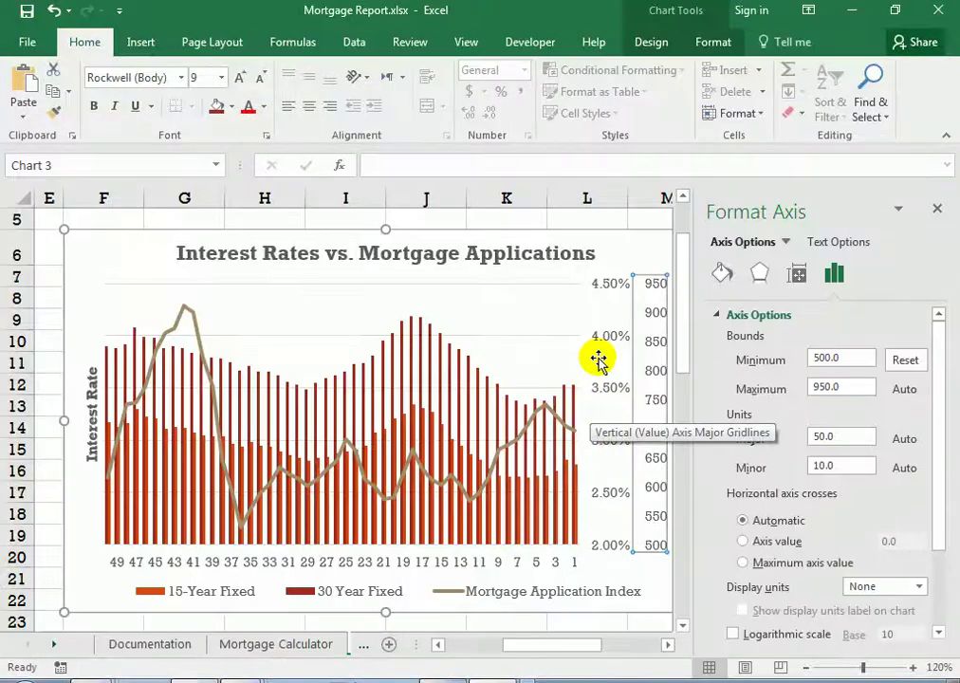
left_click(553, 310)
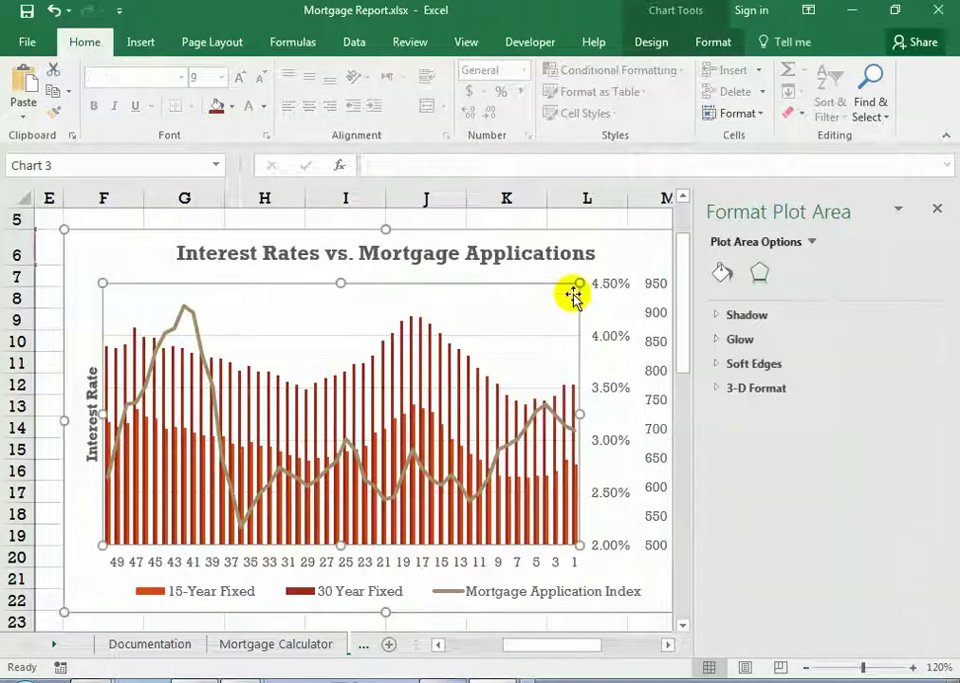
Close the Format pane and open the Chart Elements Gridlines options, consulting the Word instructions.
left_click(937, 209)
left_click(681, 228)
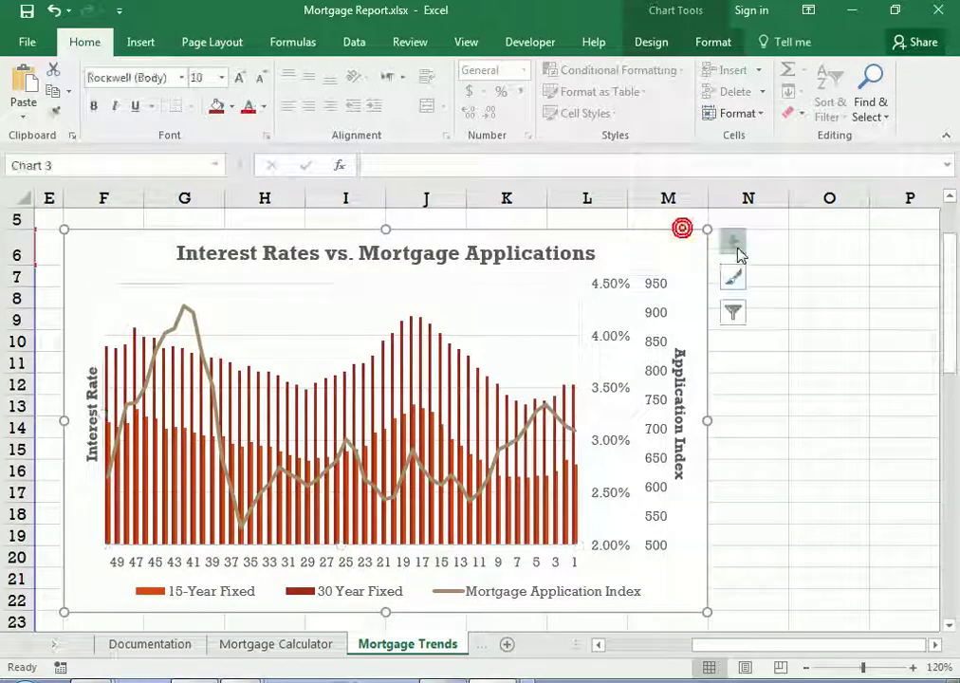
left_click(732, 243)
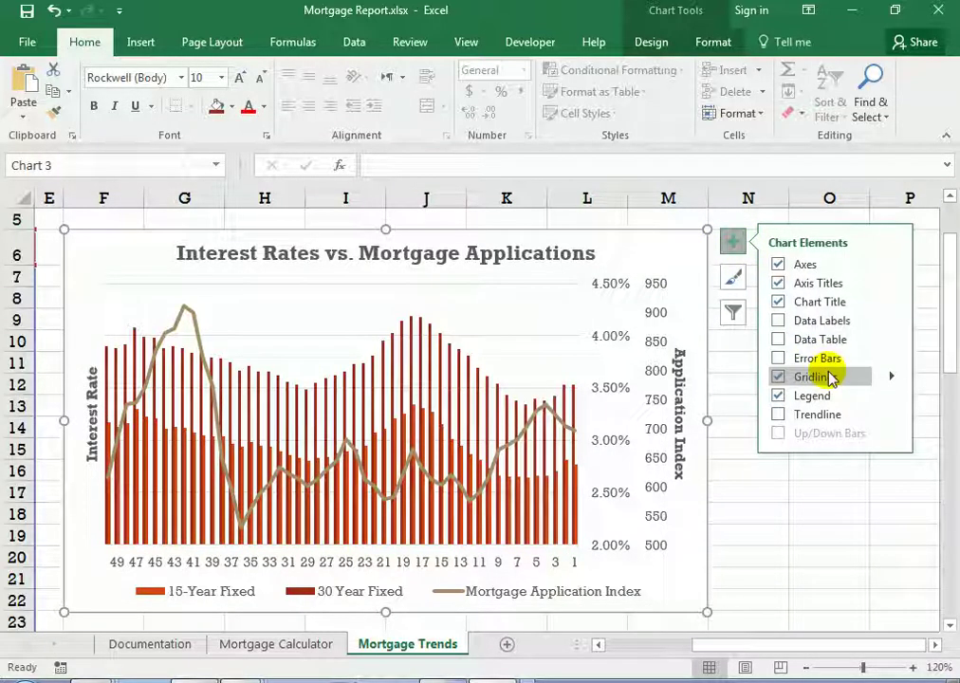
left_click(892, 376)
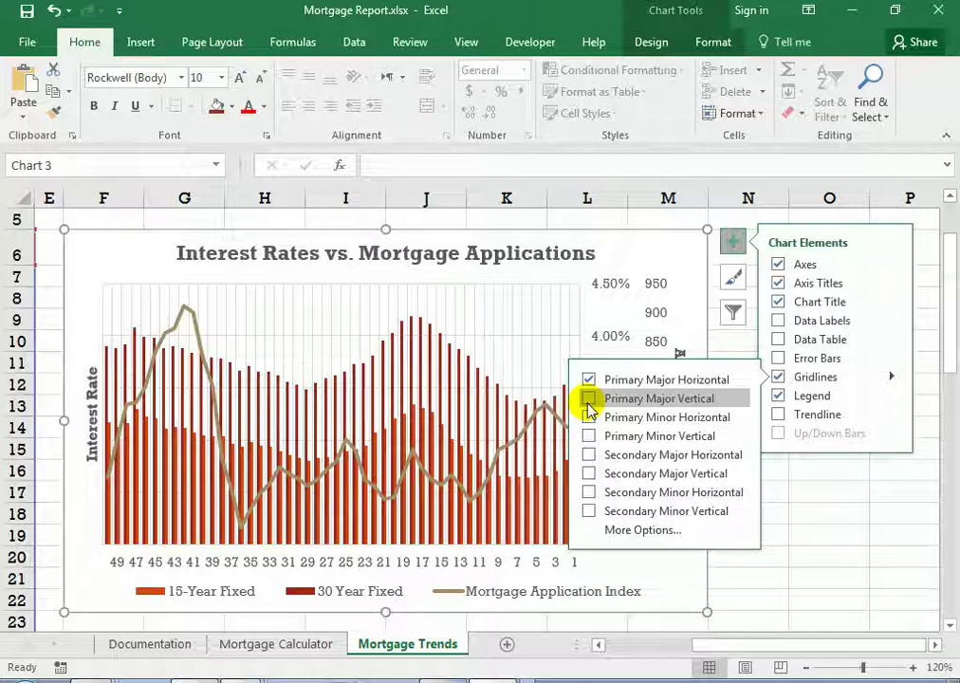
left_click(589, 398)
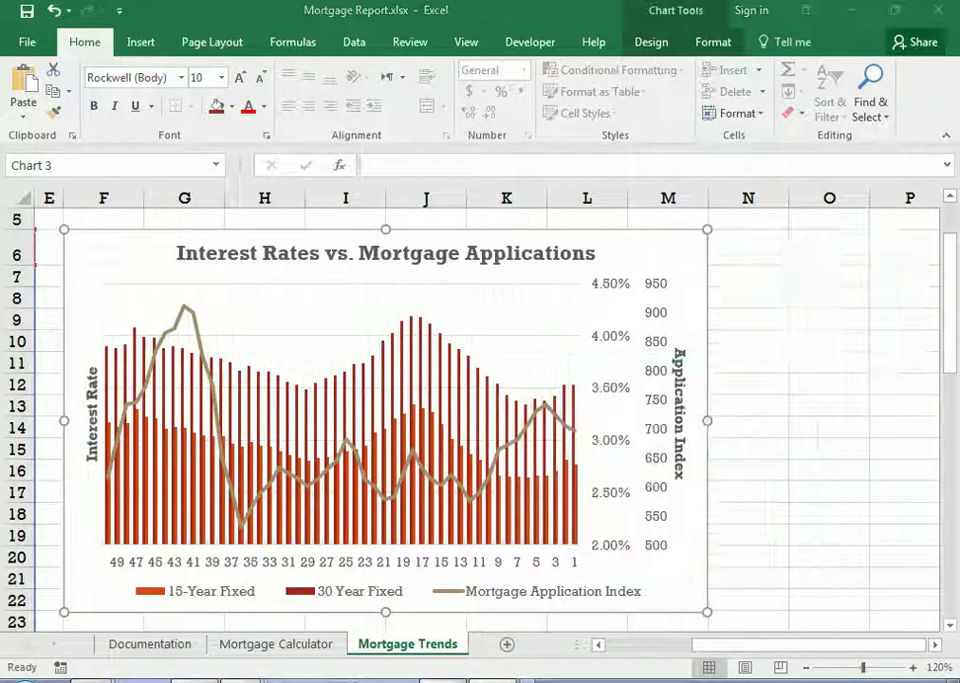
left_click(493, 678)
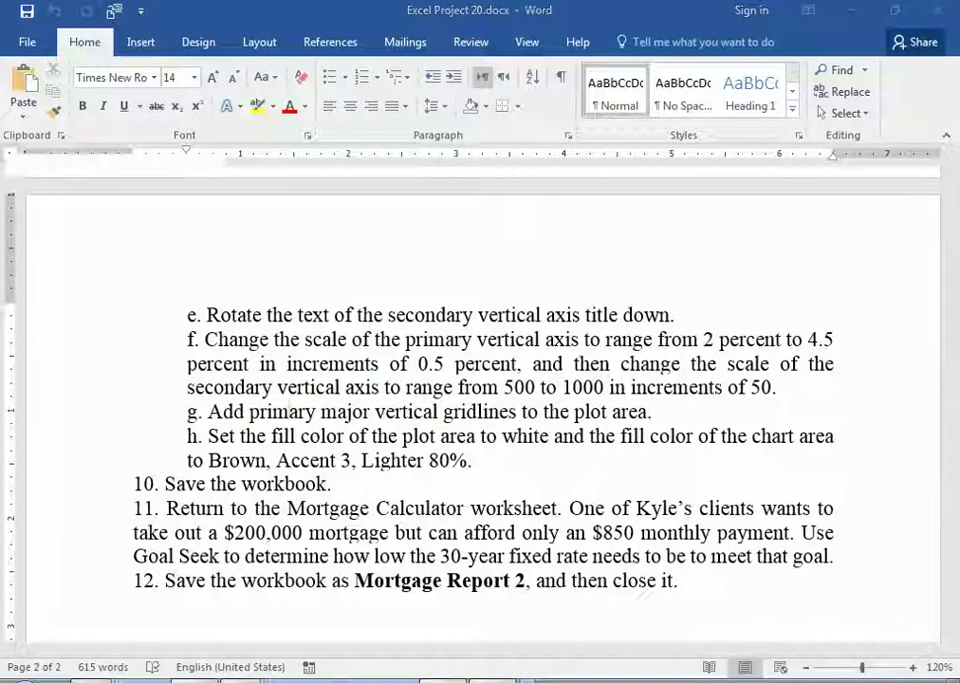
left_click(465, 678)
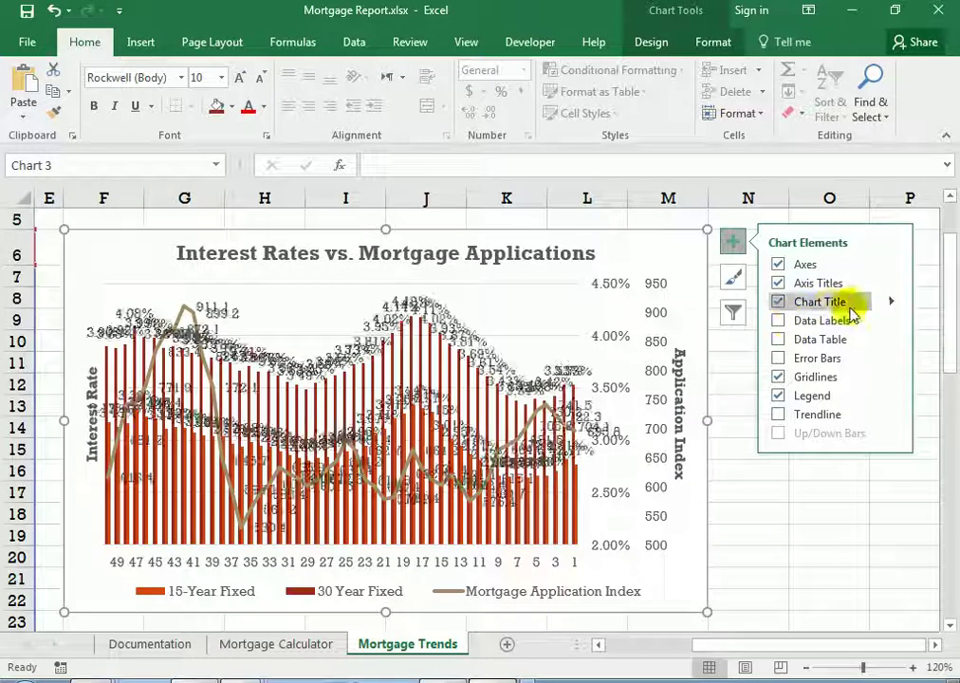
Turn on Primary Major Vertical gridlines for the chart.
left_click(892, 378)
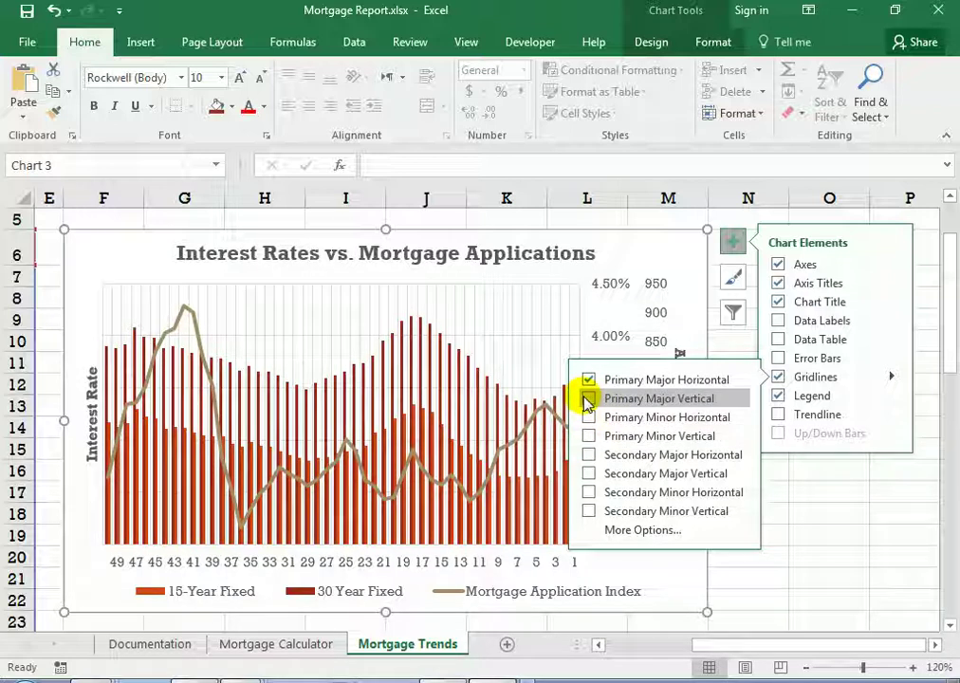
left_click(588, 399)
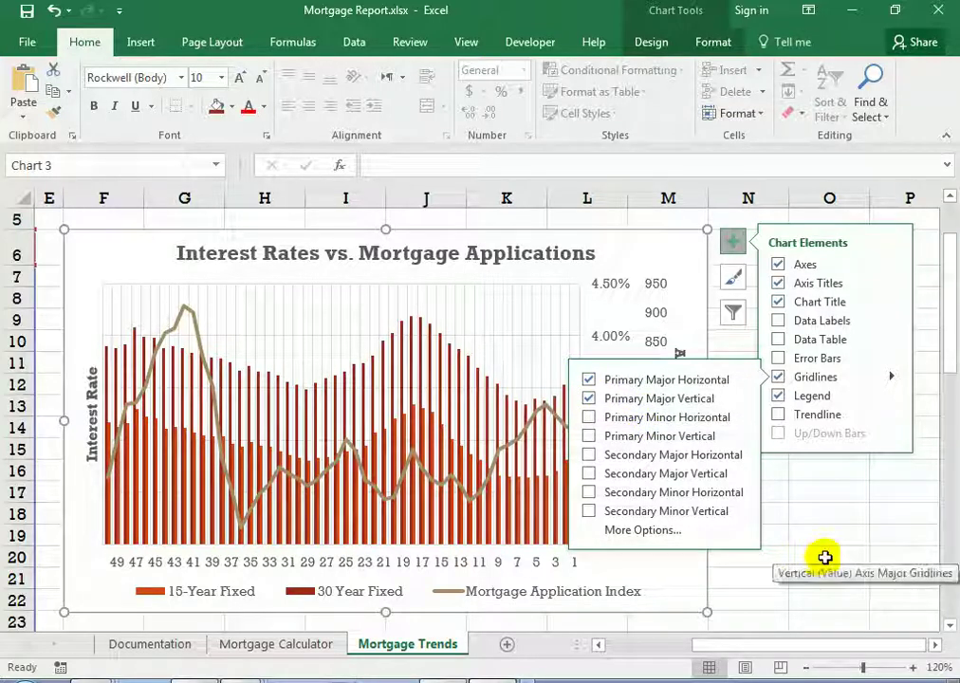
key("alt+Tab")
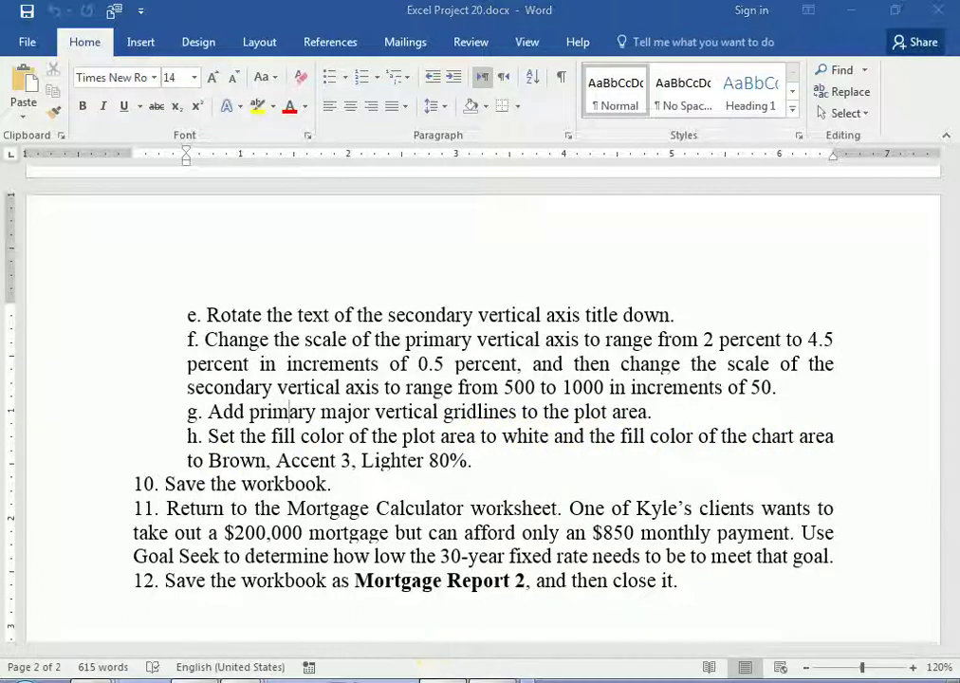
left_click(438, 679)
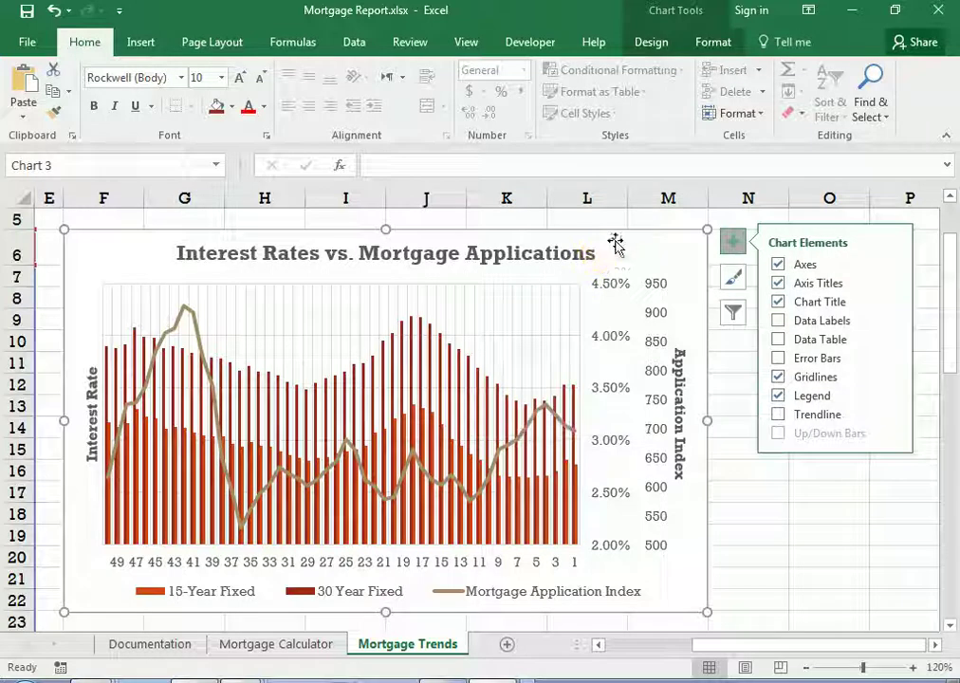
left_click(712, 42)
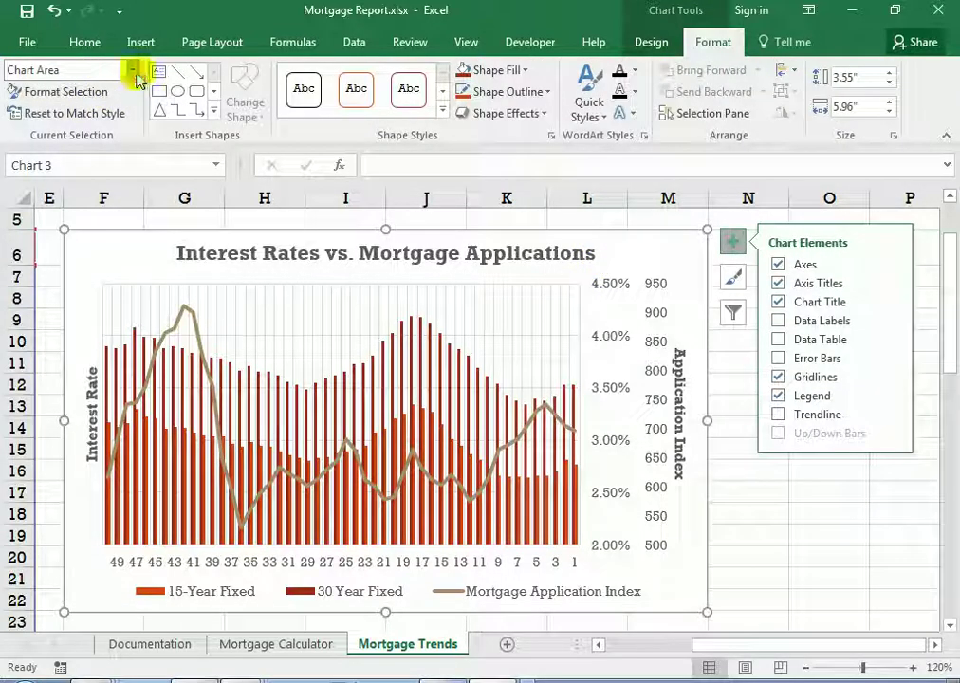
Use Shape Fill to make the chart area brown and the plot area white.
left_click(520, 70)
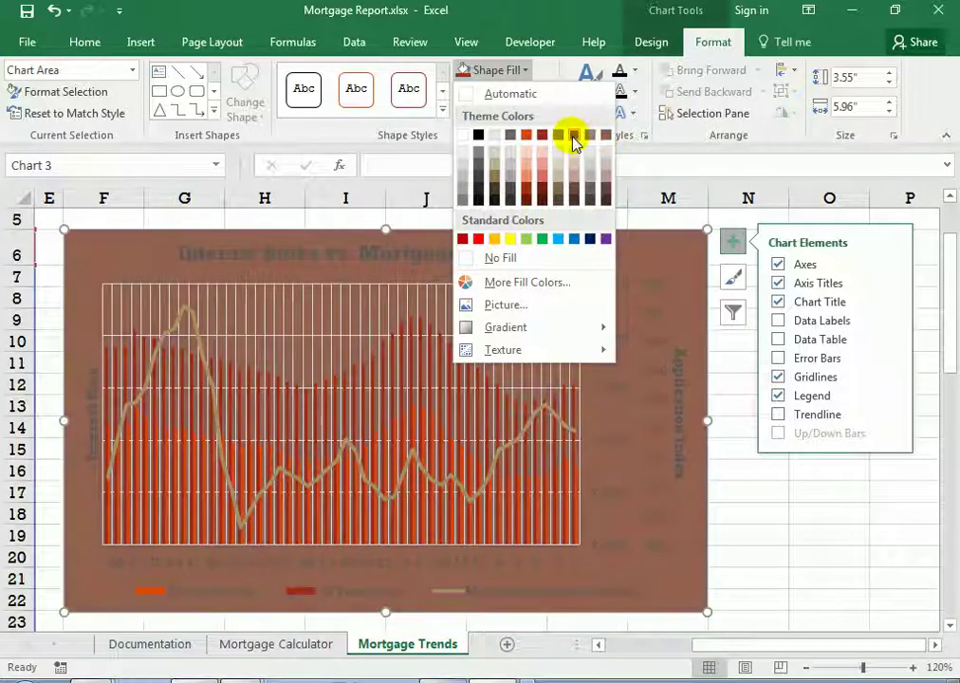
left_click(574, 139)
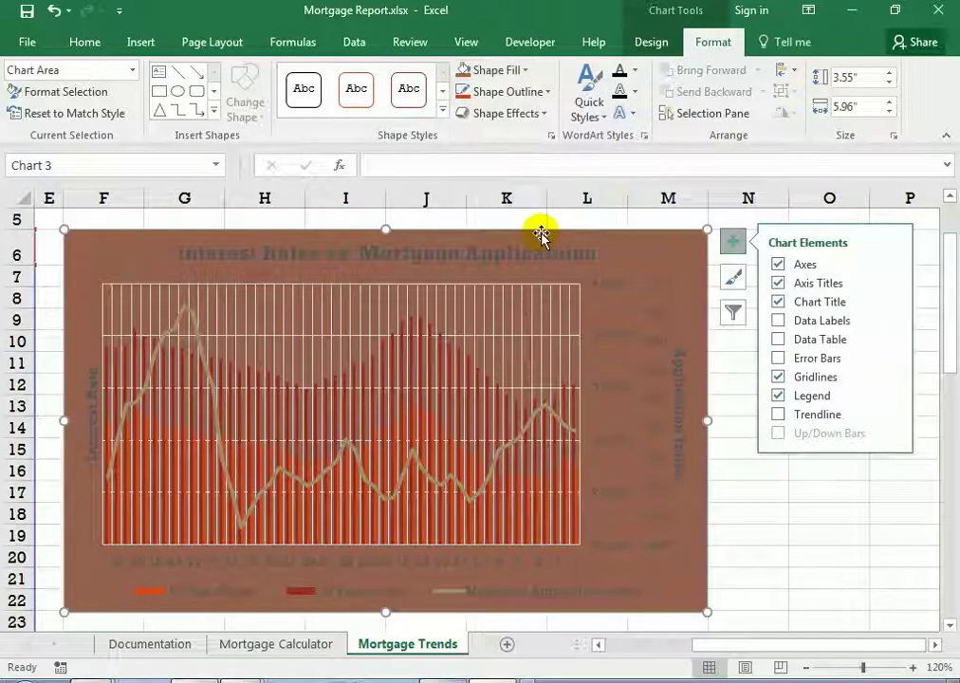
left_click(130, 70)
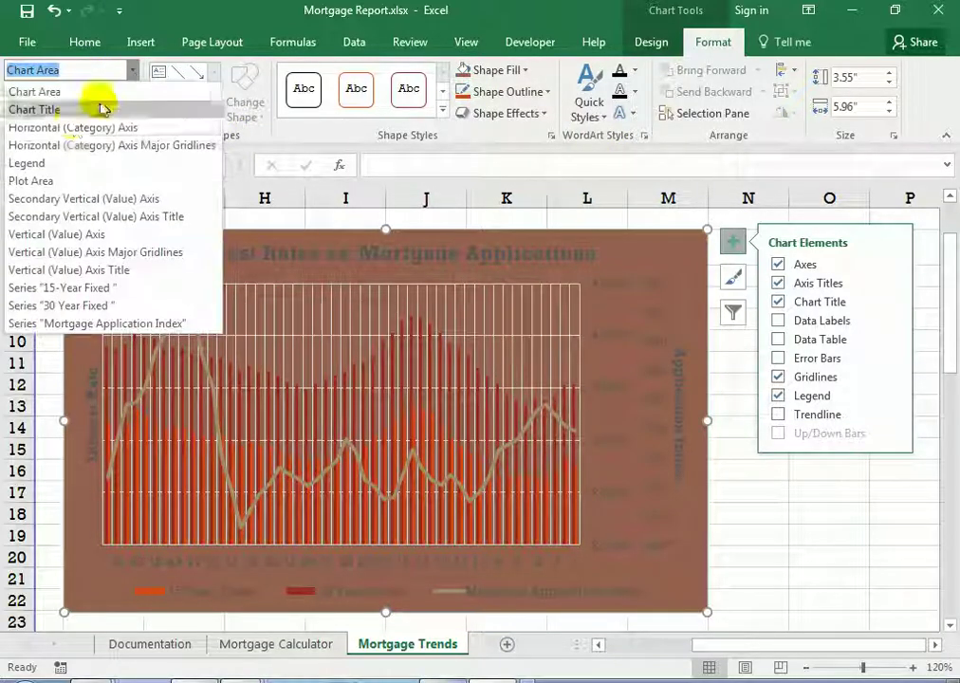
left_click(33, 180)
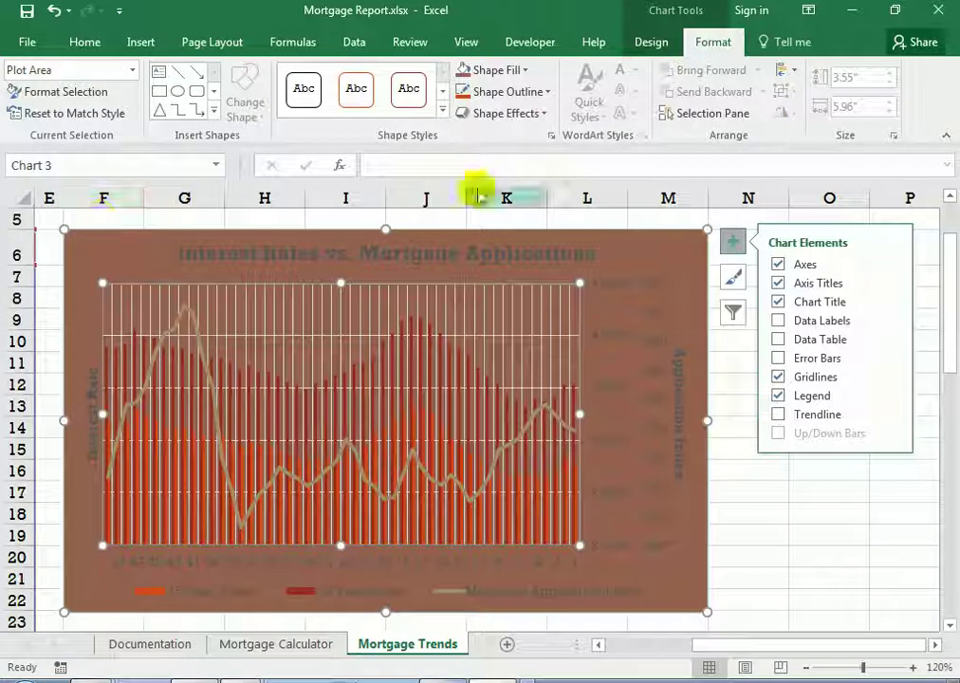
left_click(528, 73)
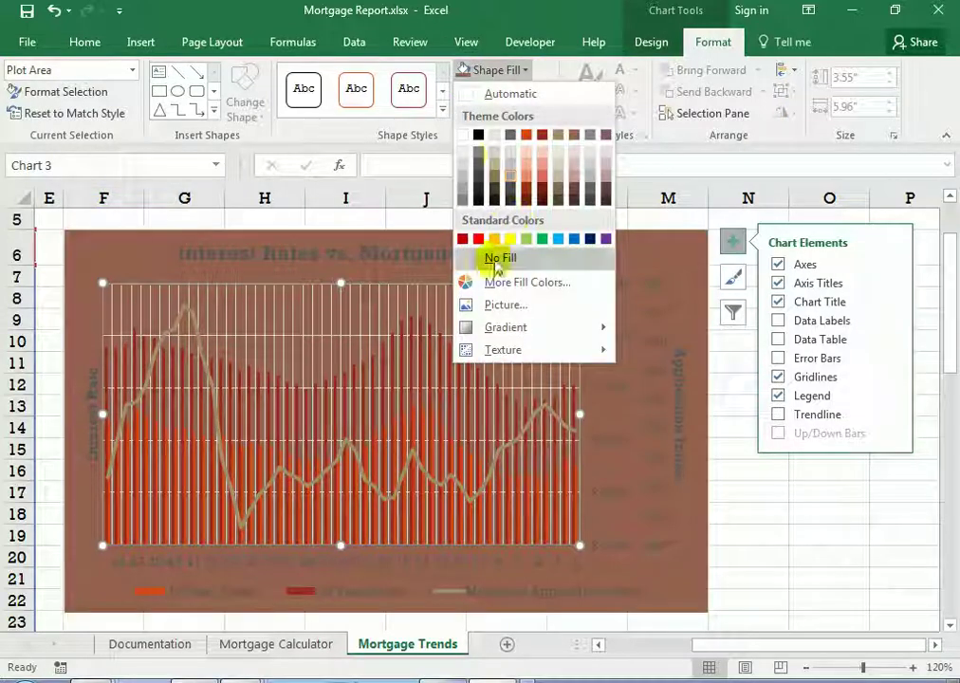
left_click(465, 139)
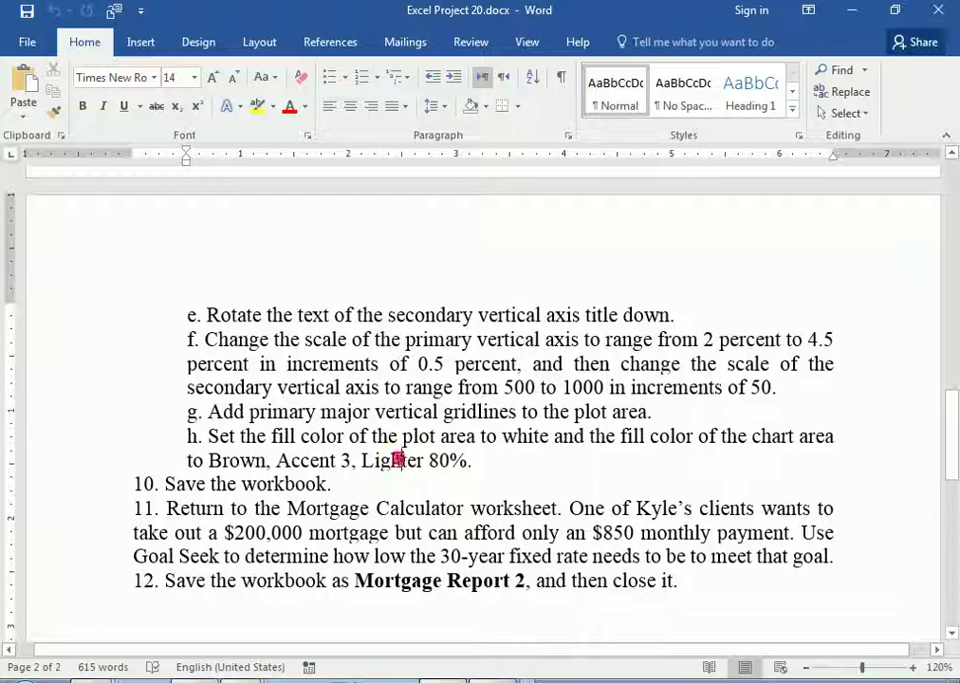
Refill the chart area with Brown, Accent 3, Lighter 80%.
mouse_move(492, 680)
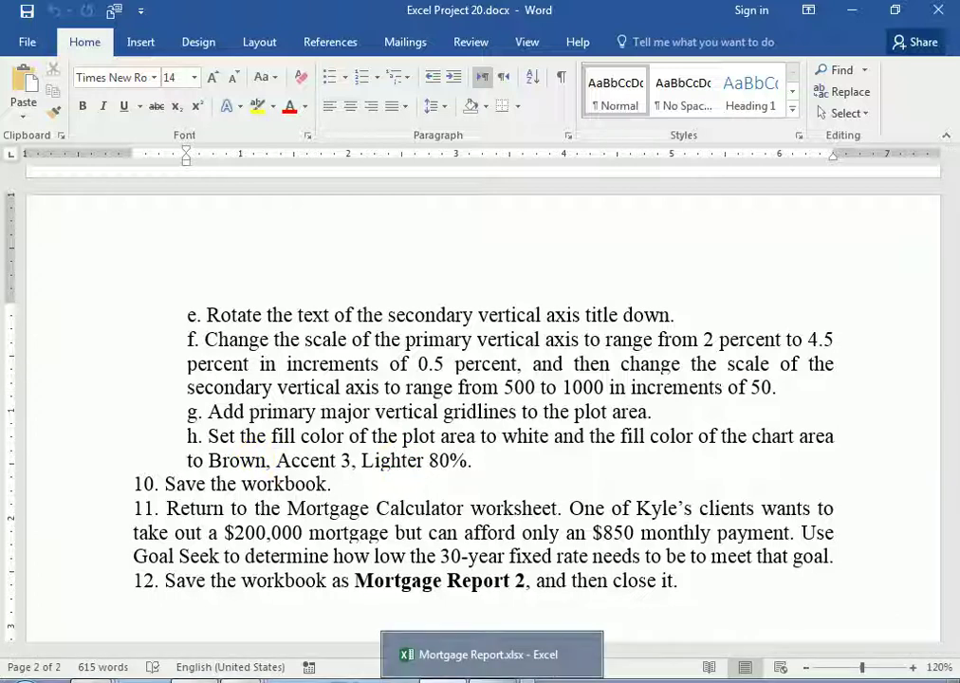
left_click(488, 654)
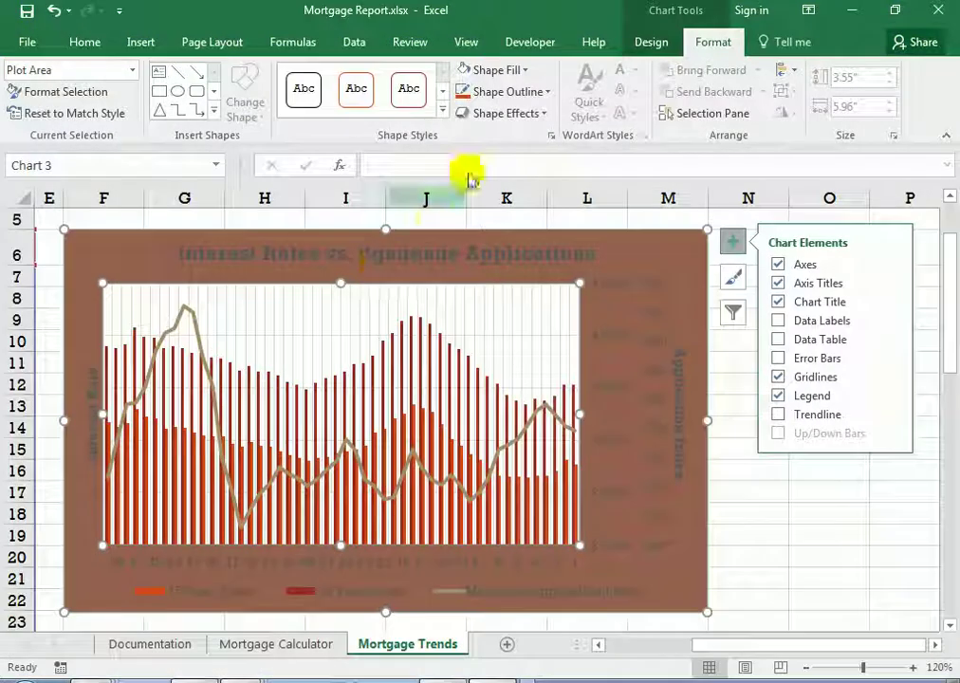
left_click(130, 69)
left_click(103, 91)
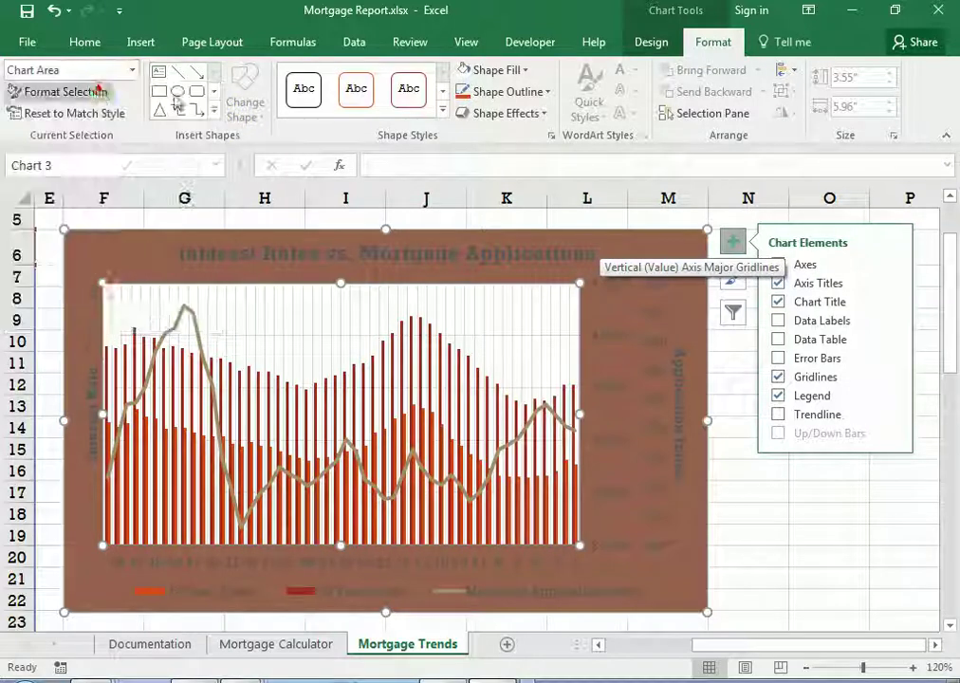
left_click(524, 71)
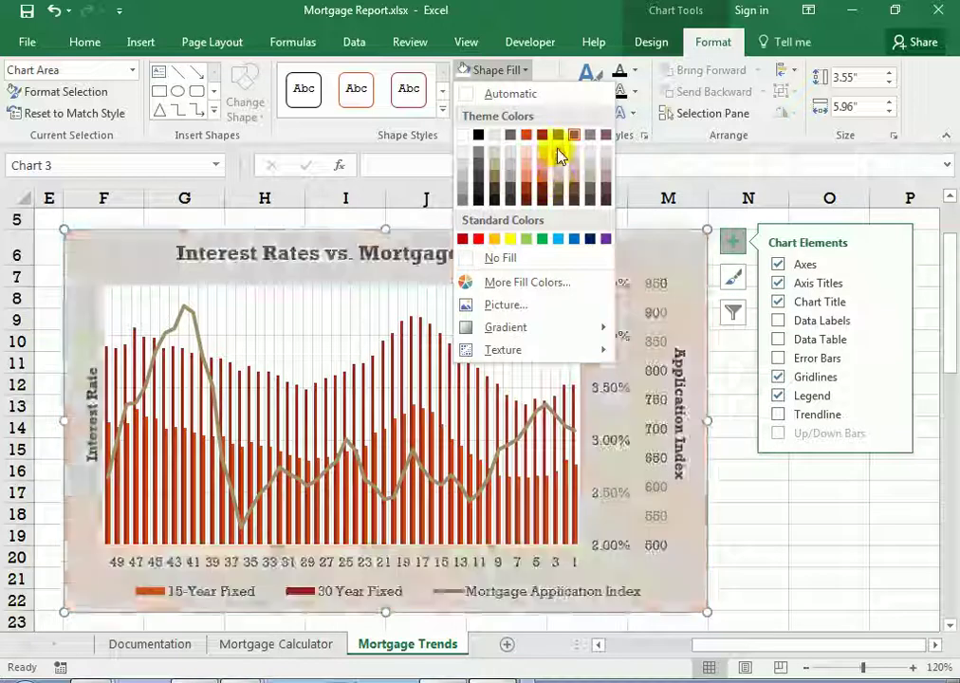
left_click(560, 154)
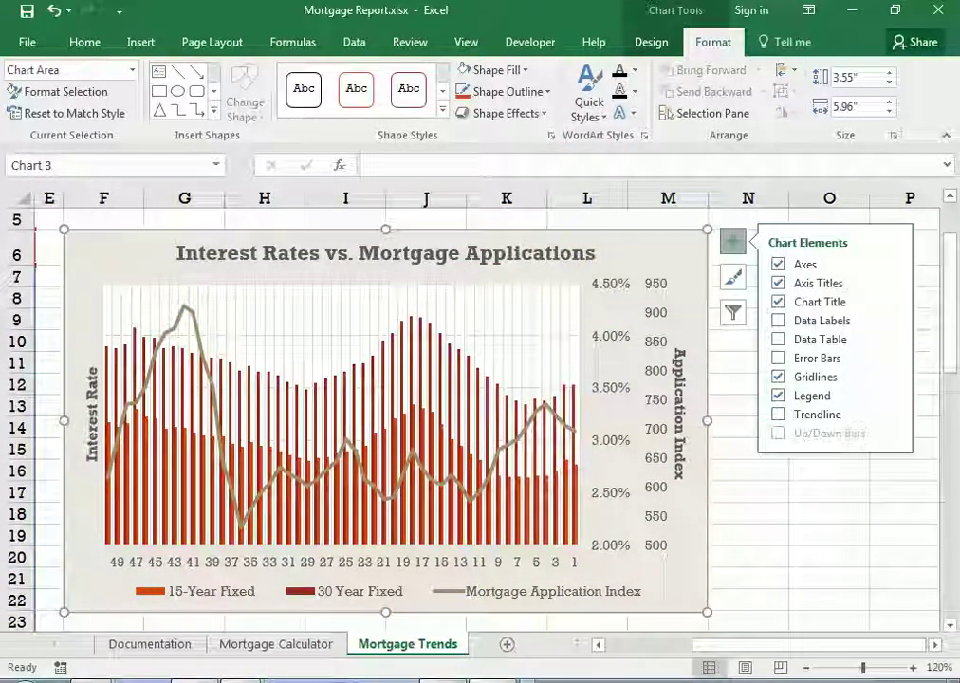
left_click(442, 676)
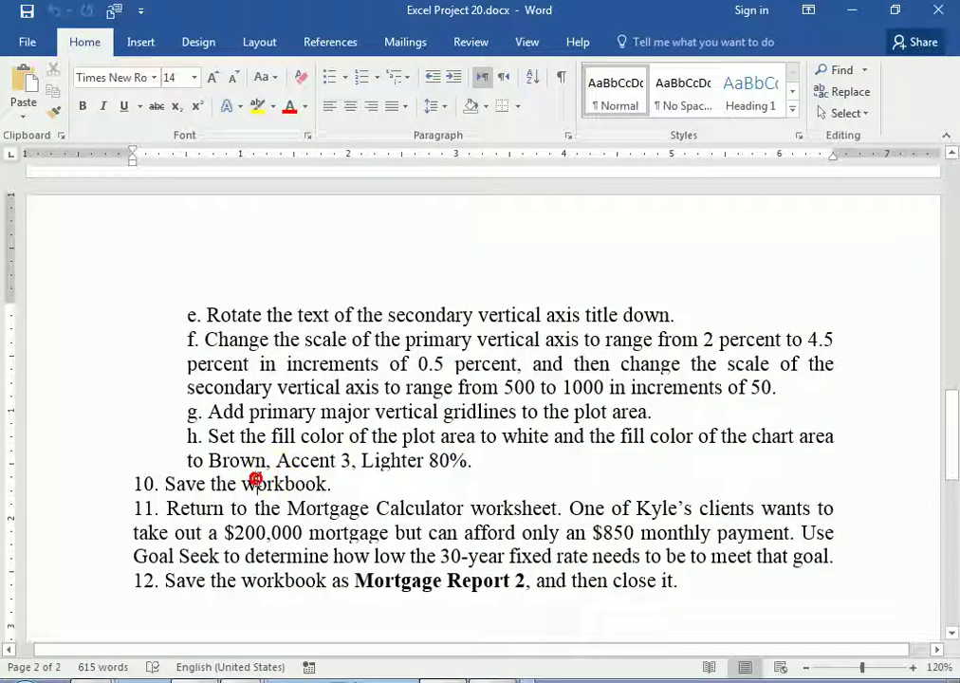
left_click(437, 675)
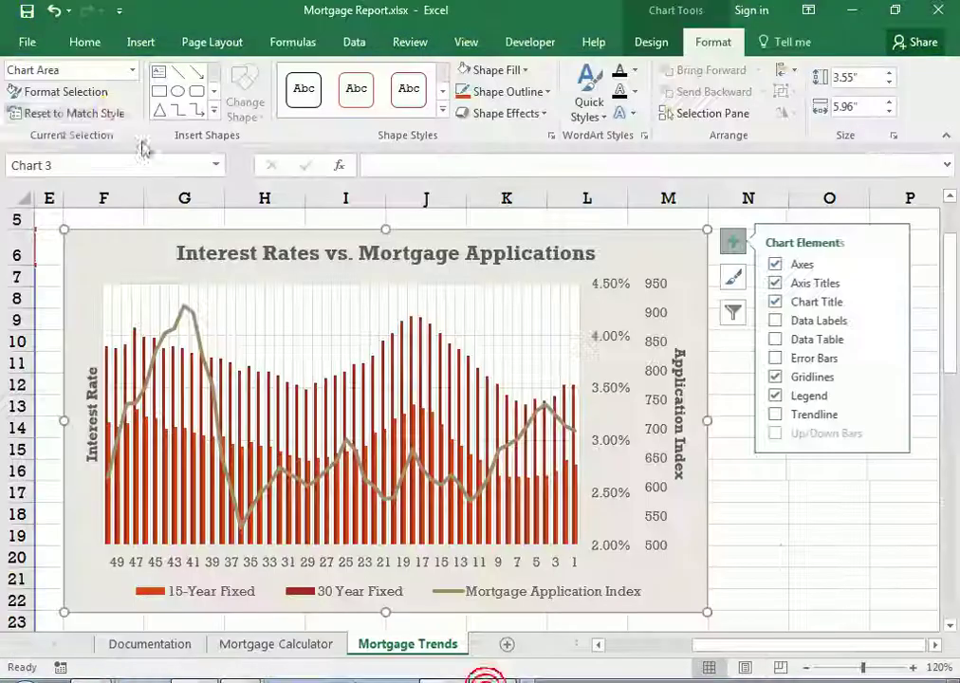